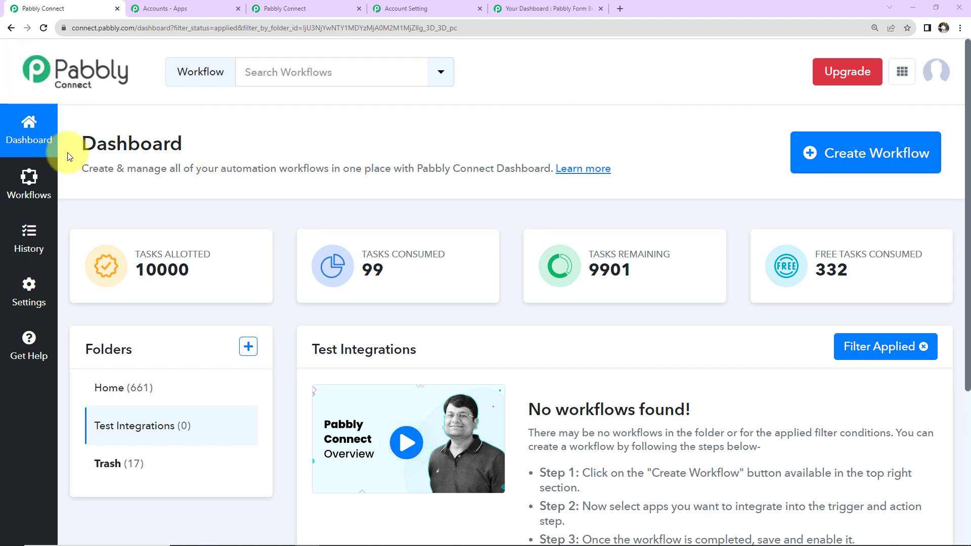
- Create a workflow named 'Add Subscriber in Pabbly Email Marketing & Send Email on Form Submission'
left_click(884, 172)
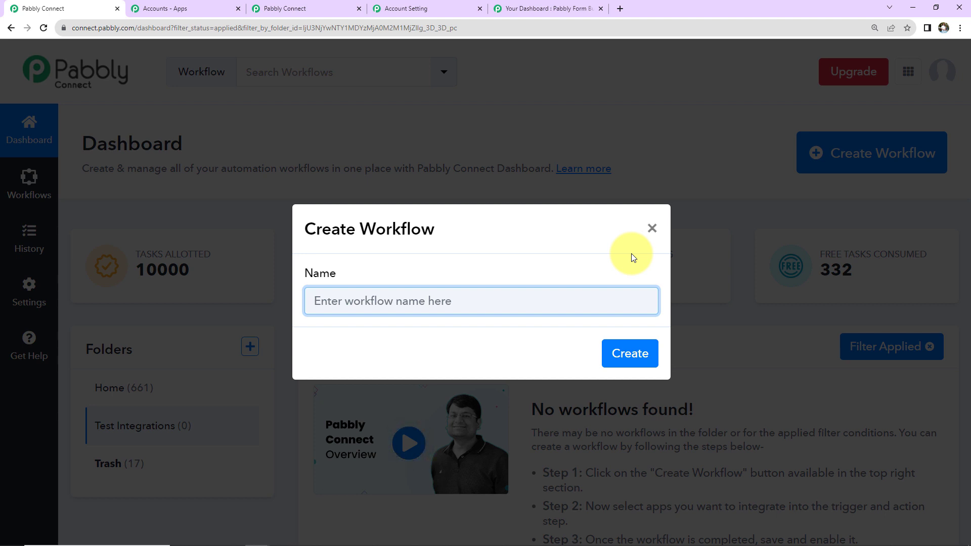
key("ctrl+v")
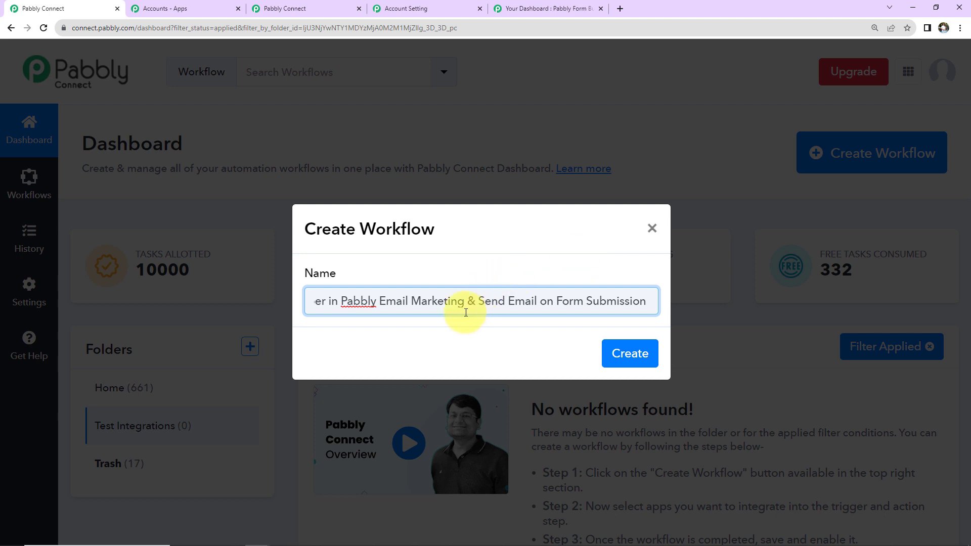
scroll(465, 312, "left", 2)
left_click(465, 312)
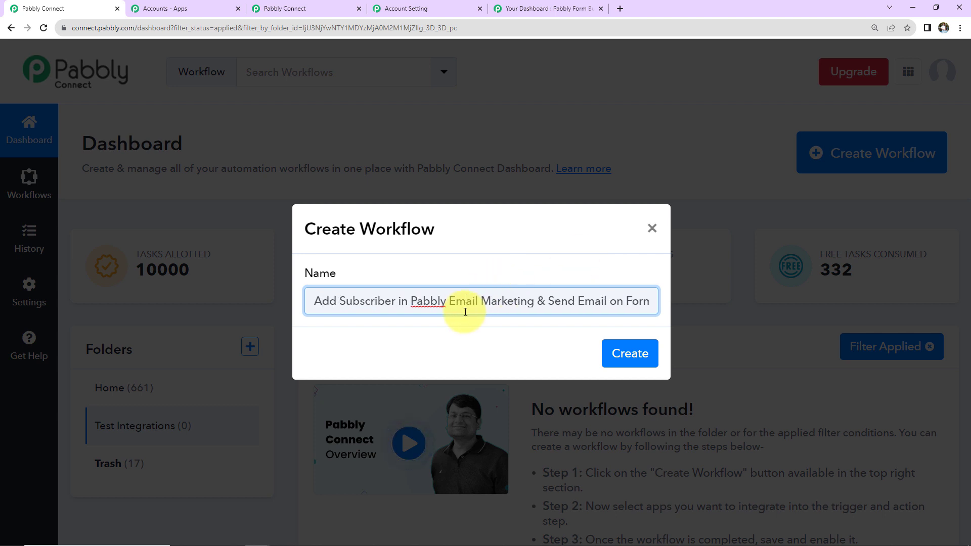
key("End")
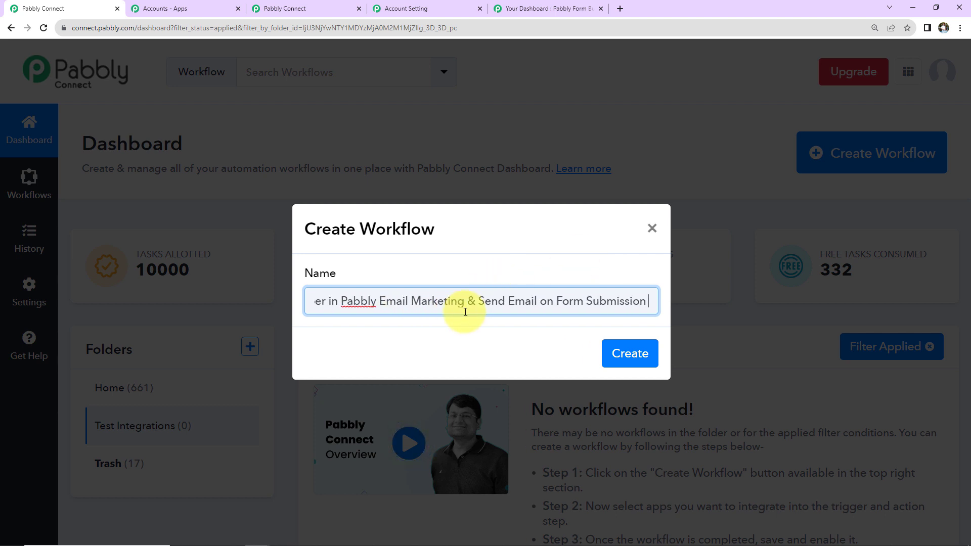
left_click(617, 360)
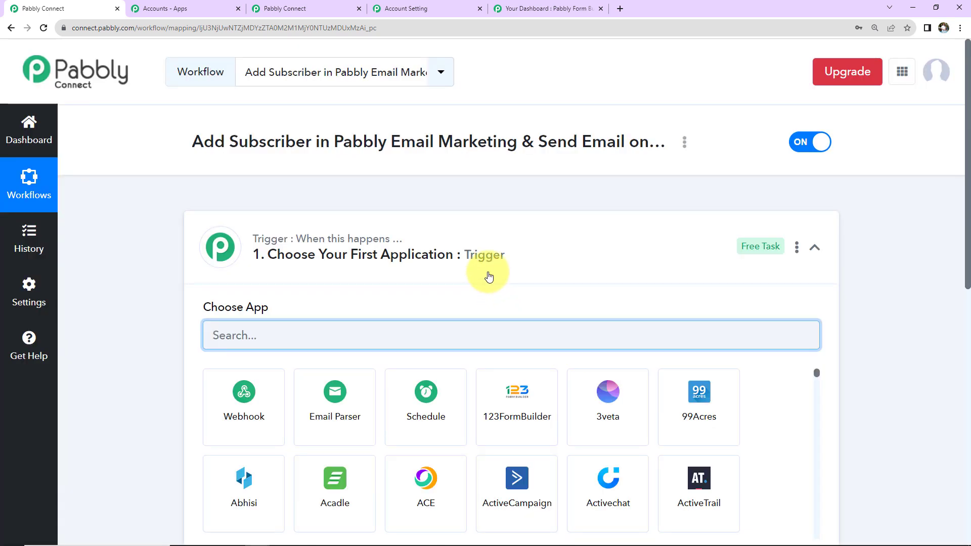
- Browse the trigger's app catalogue, then collapse the Trigger card
scroll(488, 276, "down", 4)
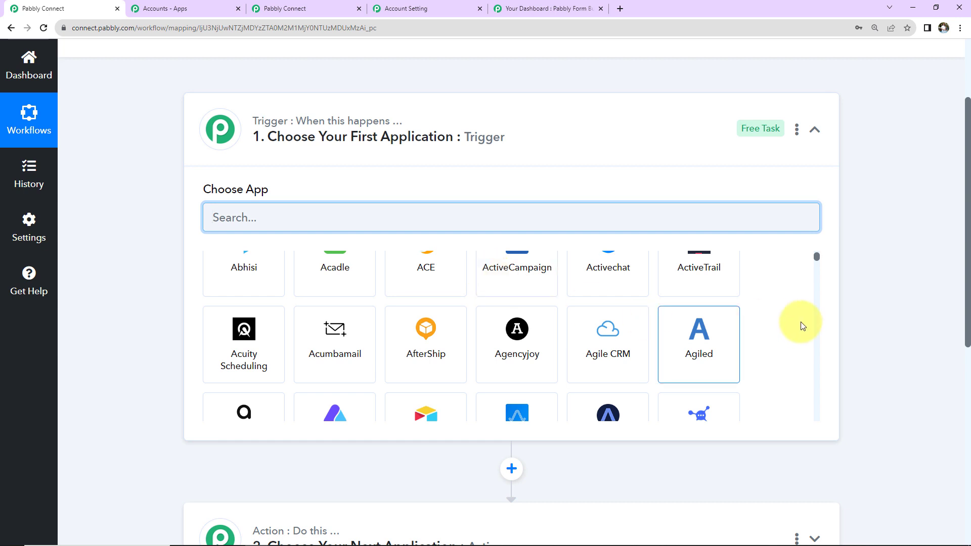
scroll(907, 325, "down", 2)
scroll(870, 273, "up", 4)
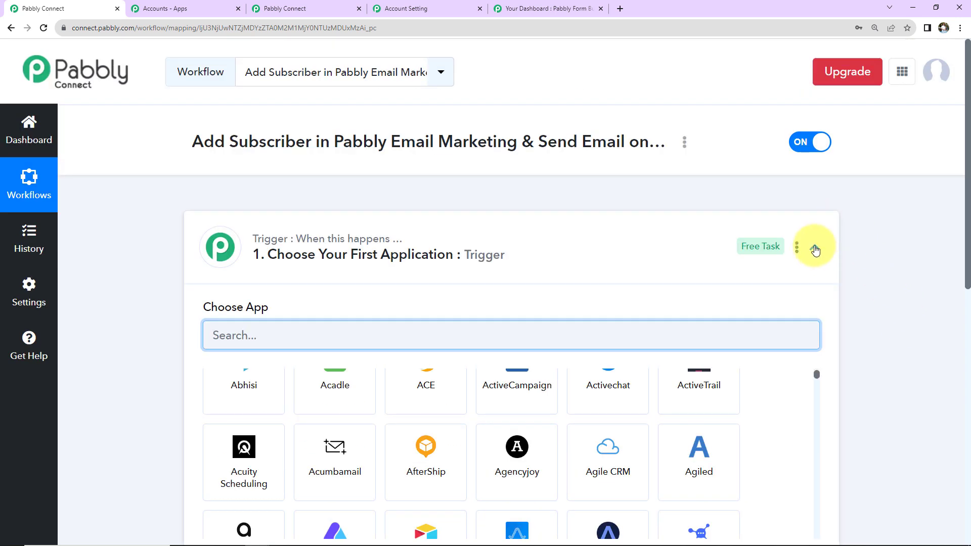
left_click(814, 246)
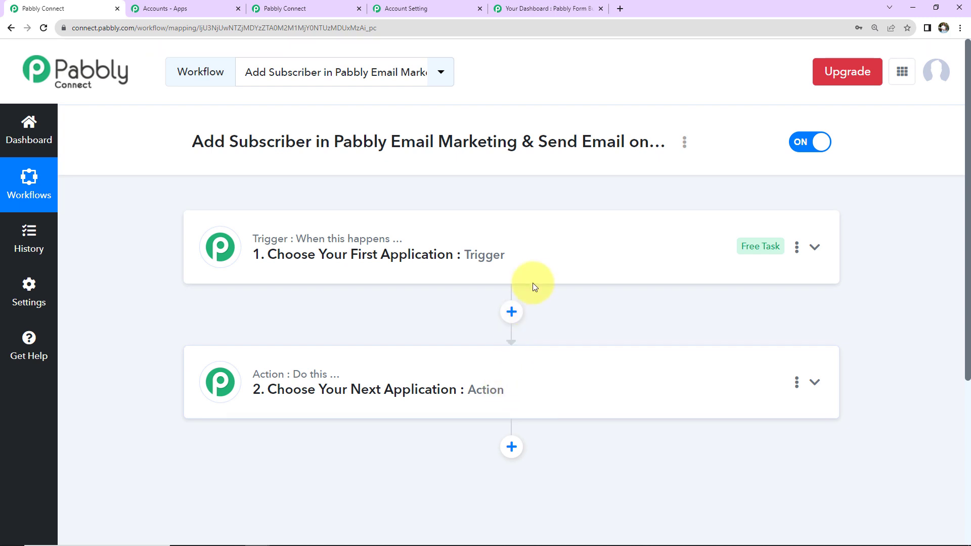
- Set the trigger to Pabbly Form Builder's New Form Submission event
left_click(544, 273)
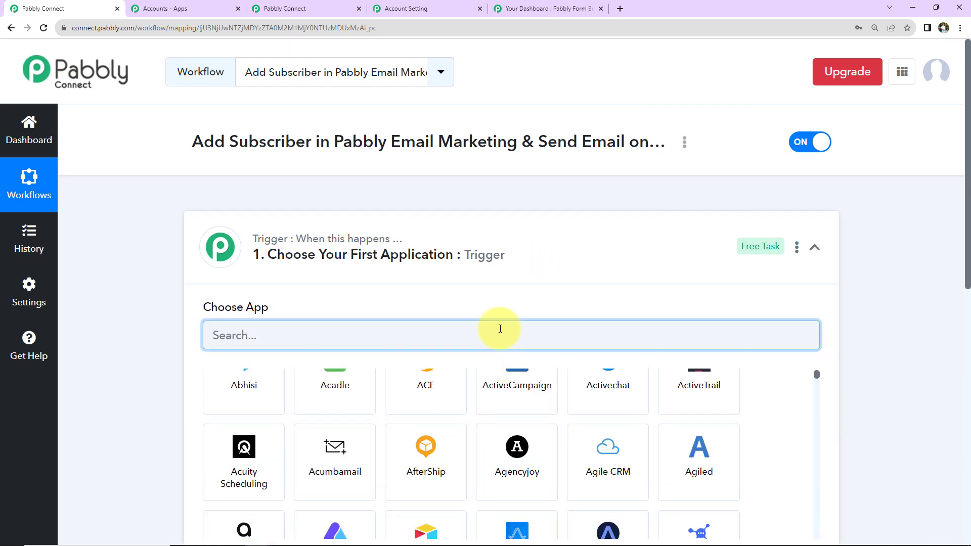
type("Pabbly")
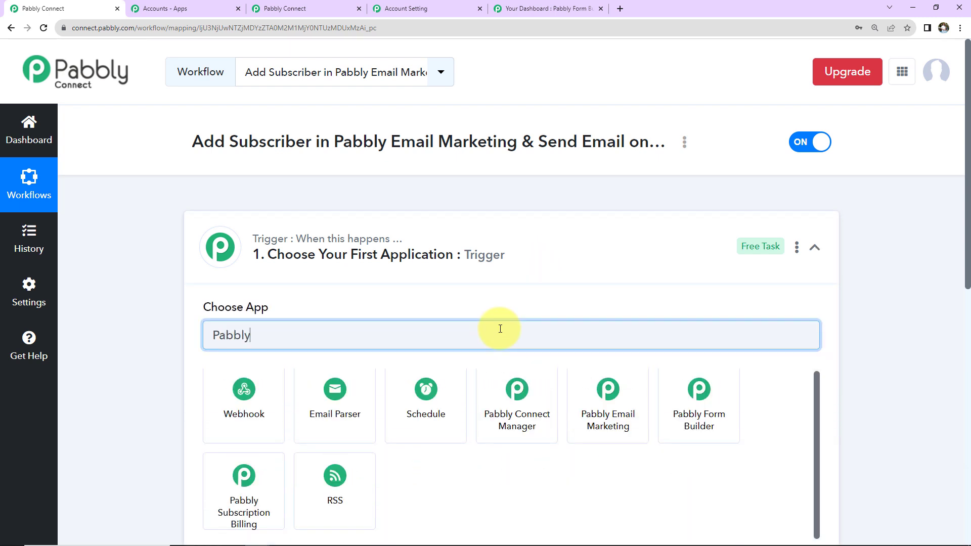
left_click(680, 411)
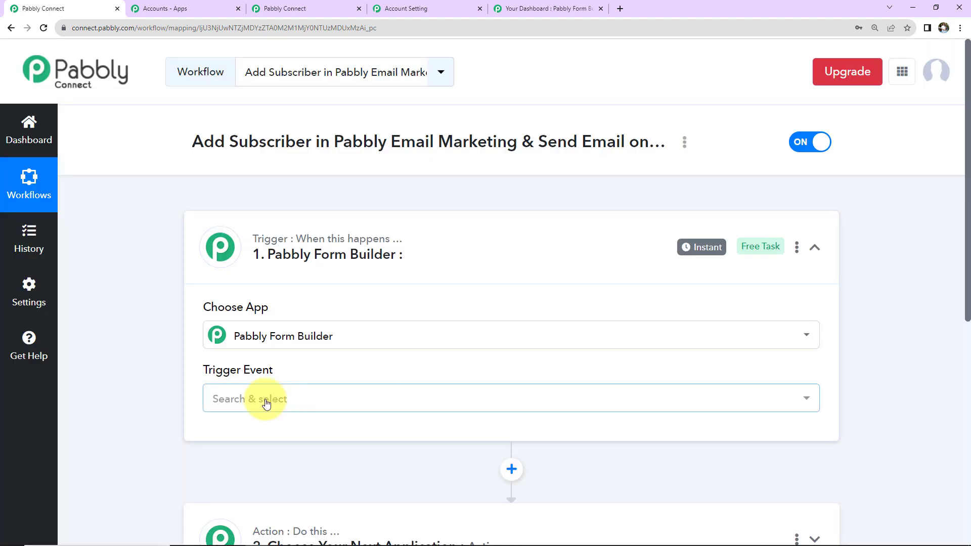
left_click(267, 402)
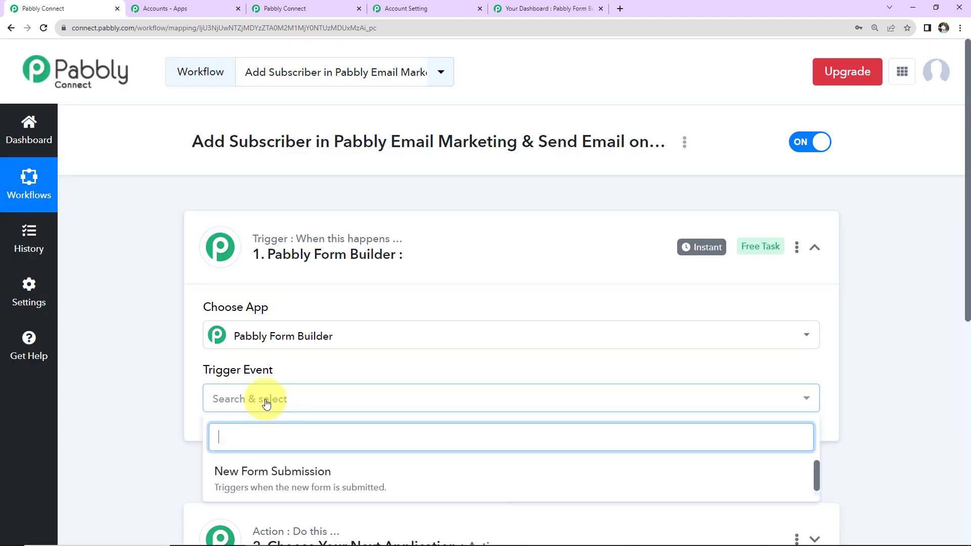
left_click(271, 475)
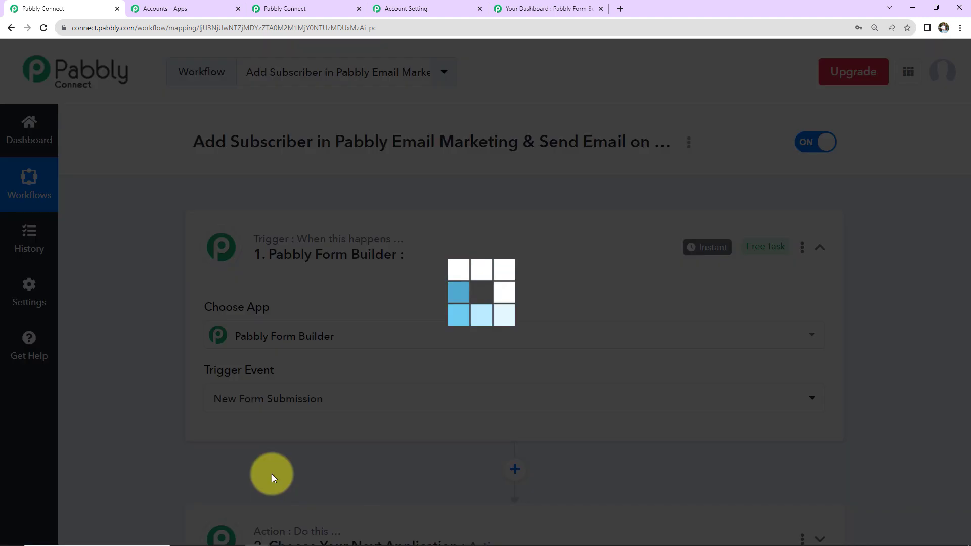
- Copy the trigger's webhook URL and switch to the Pabbly Form Builder dashboard
scroll(405, 387, "down", 5)
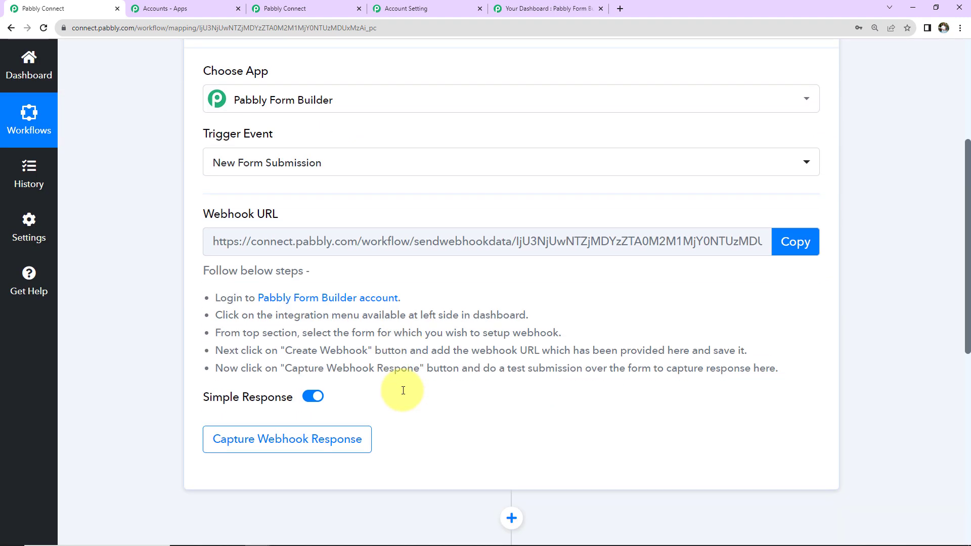
mouse_move(222, 219)
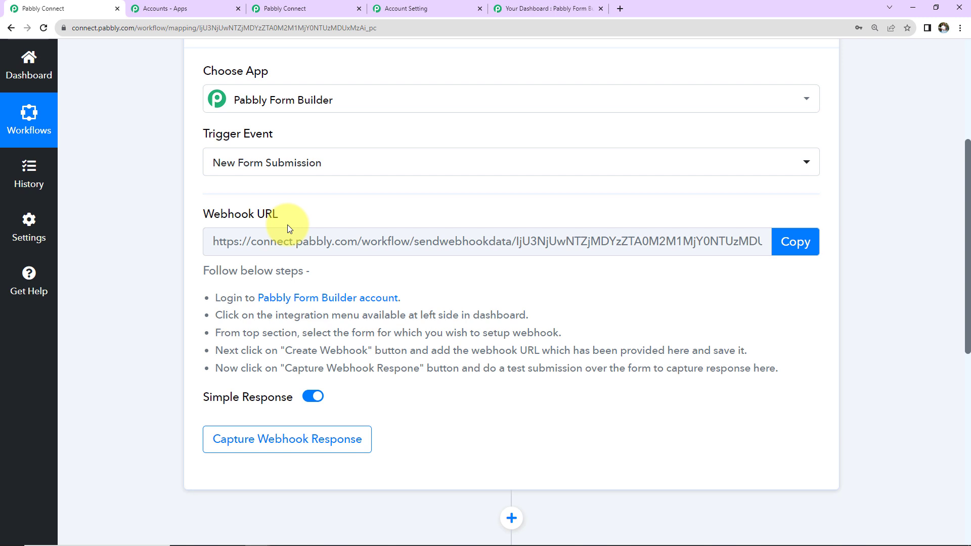
left_click(790, 253)
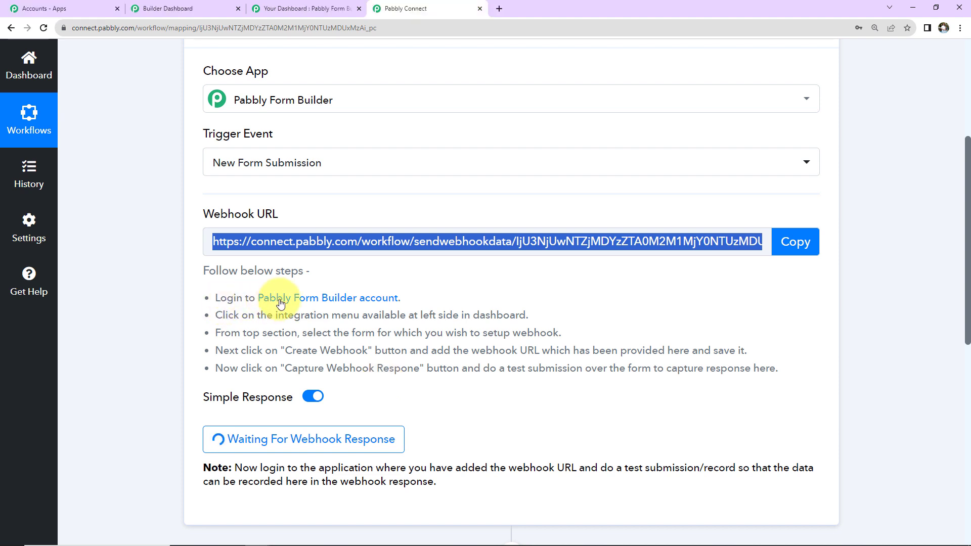
left_click(315, 7)
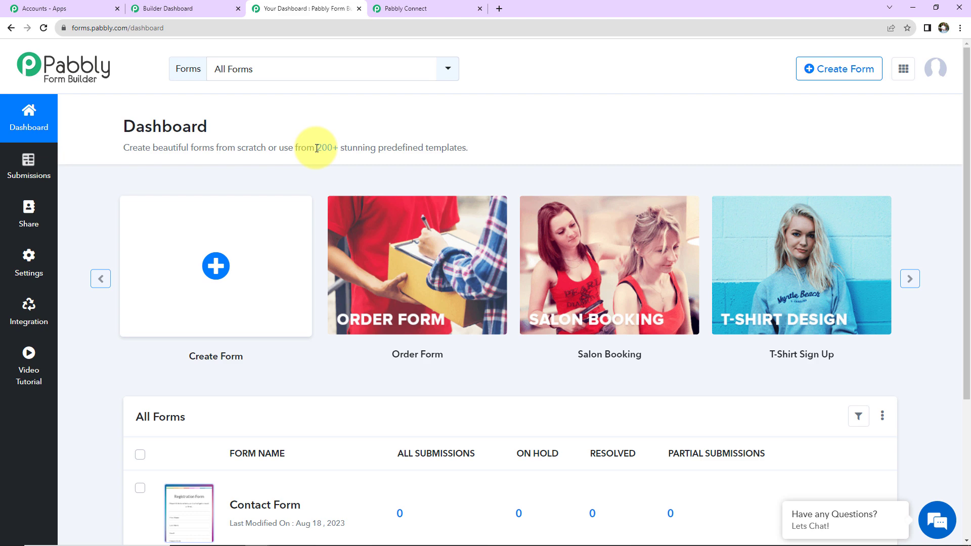
- Preview the Contact Form in a new tab, then open its Integration > Webhooks settings
scroll(354, 197, "down", 4)
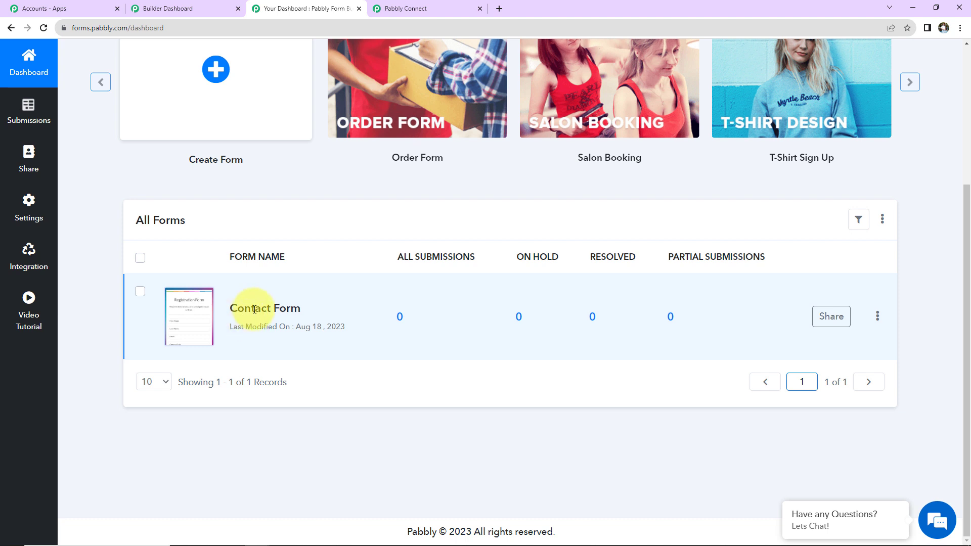
left_click(190, 316)
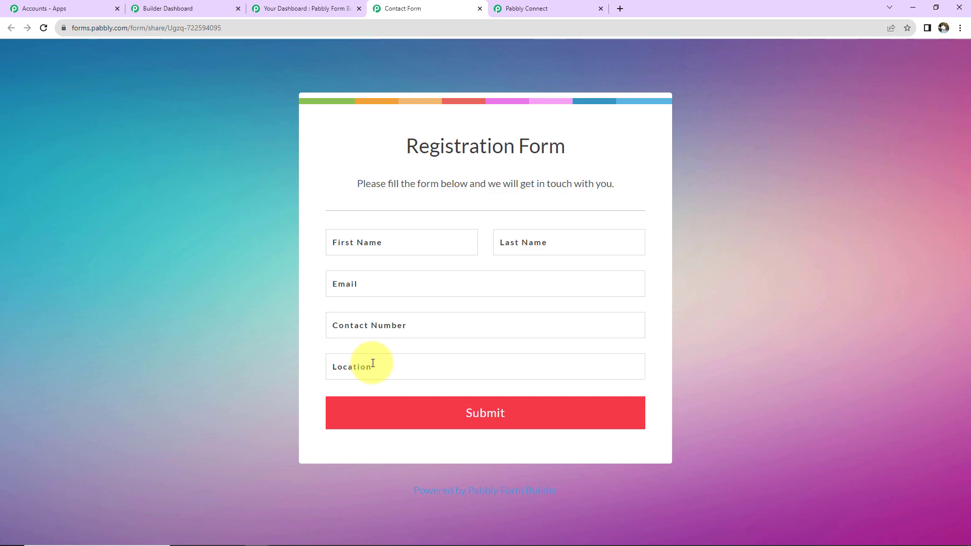
left_click(523, 10)
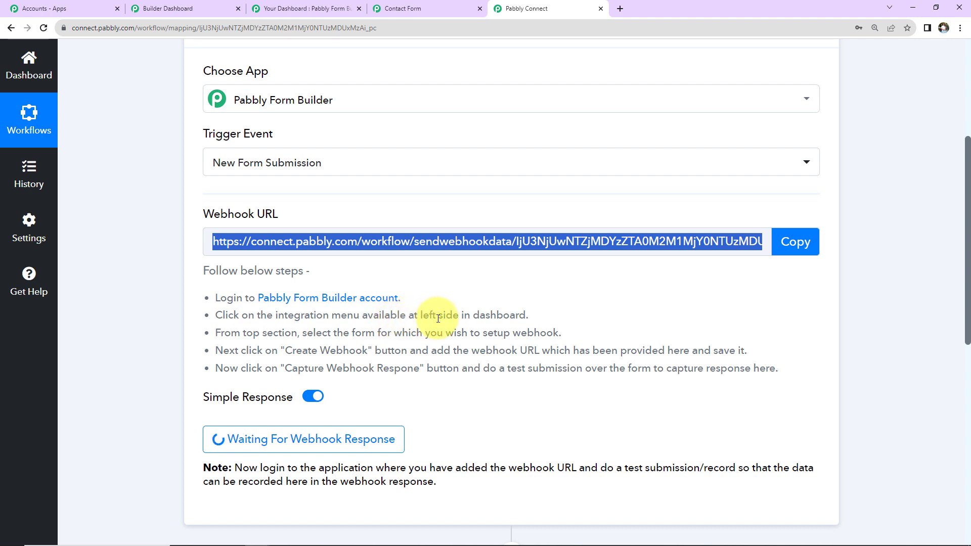
left_click(313, 9)
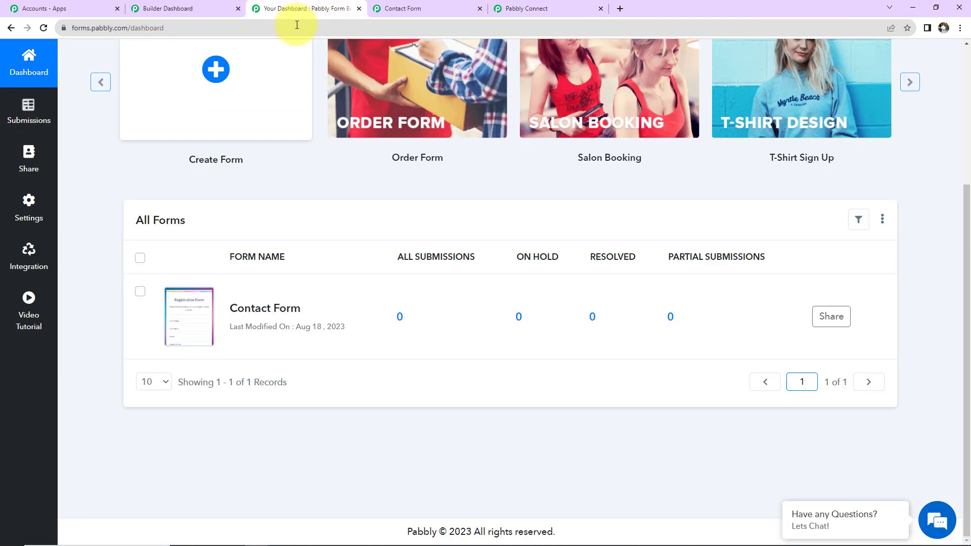
left_click(28, 256)
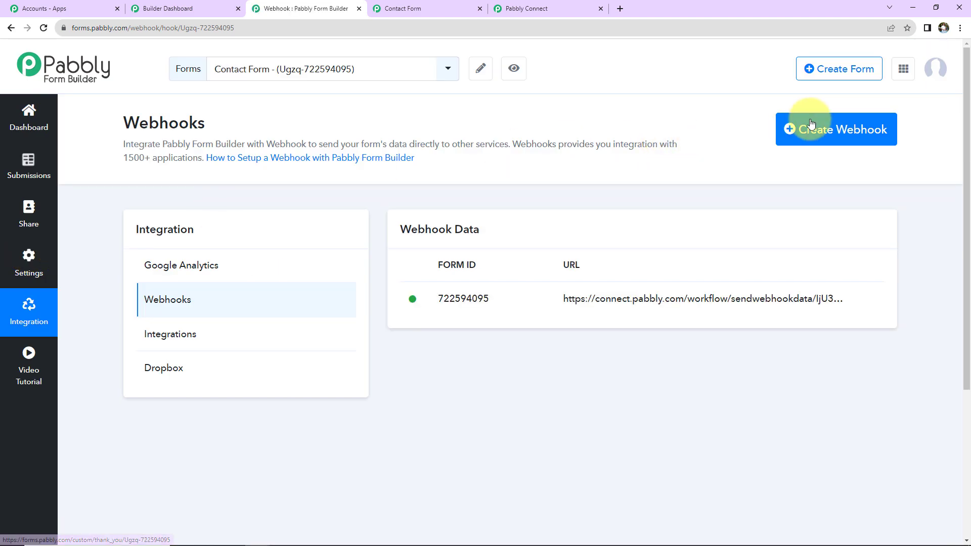
- Re-copy the Pabbly Connect webhook URL, paste it as a new Contact Form webhook, and save
left_click(810, 125)
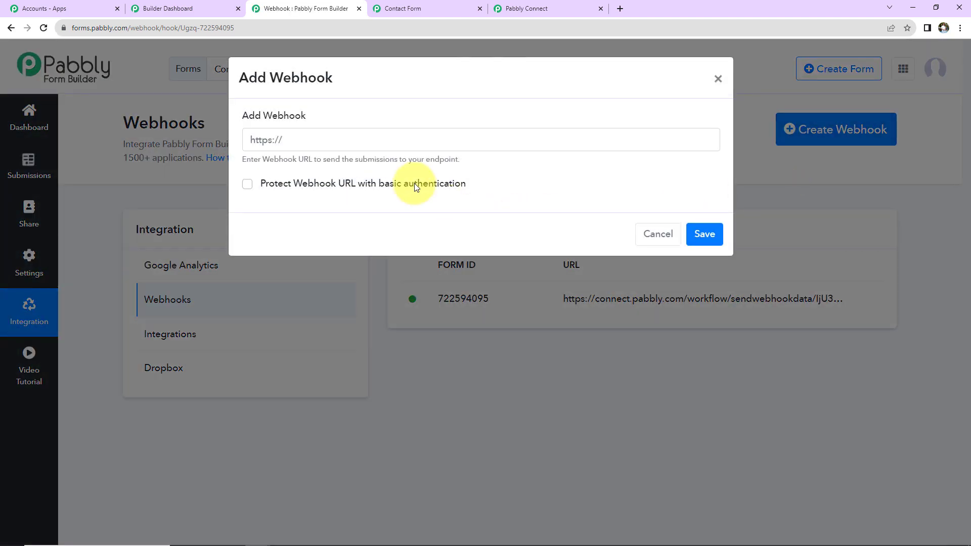
left_click(546, 9)
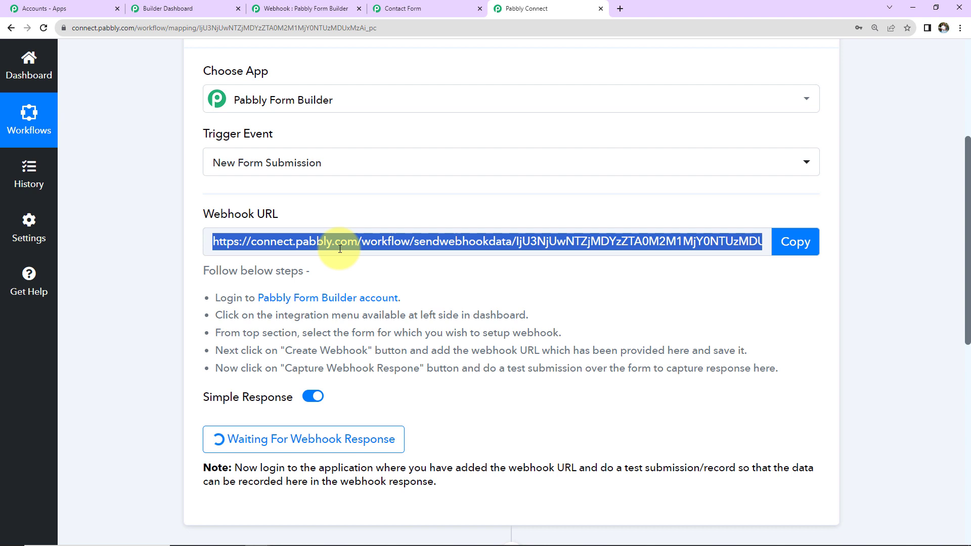
left_click(797, 243)
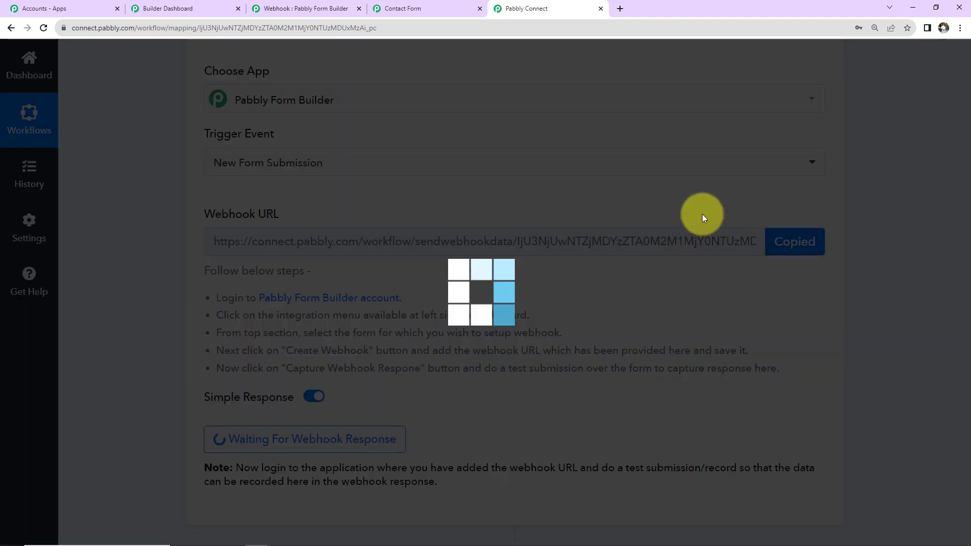
left_click(303, 9)
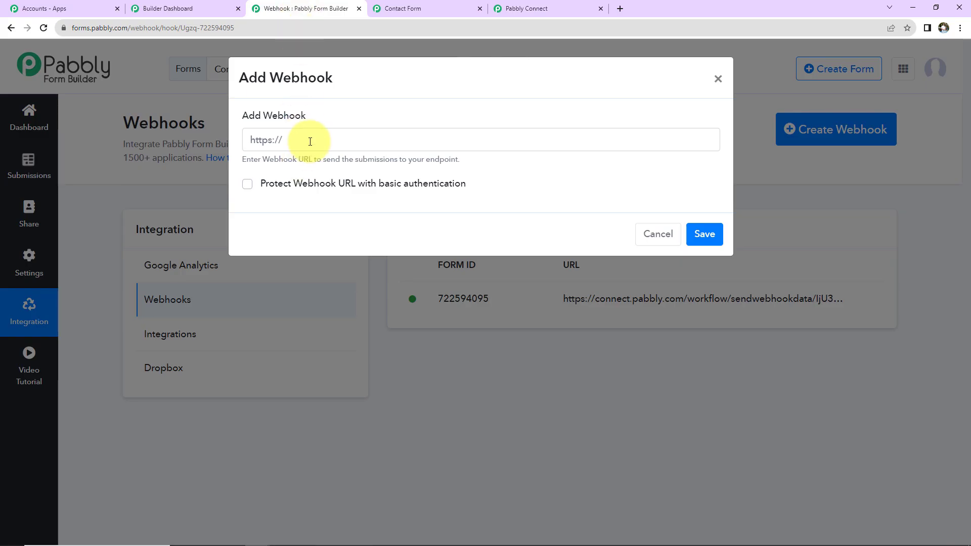
left_click(309, 140)
key("ctrl+v")
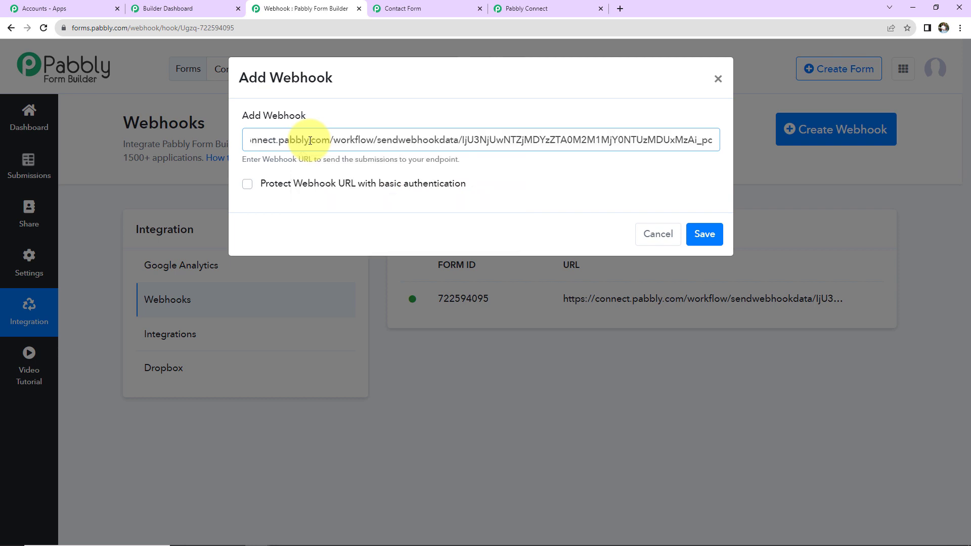
left_click(696, 234)
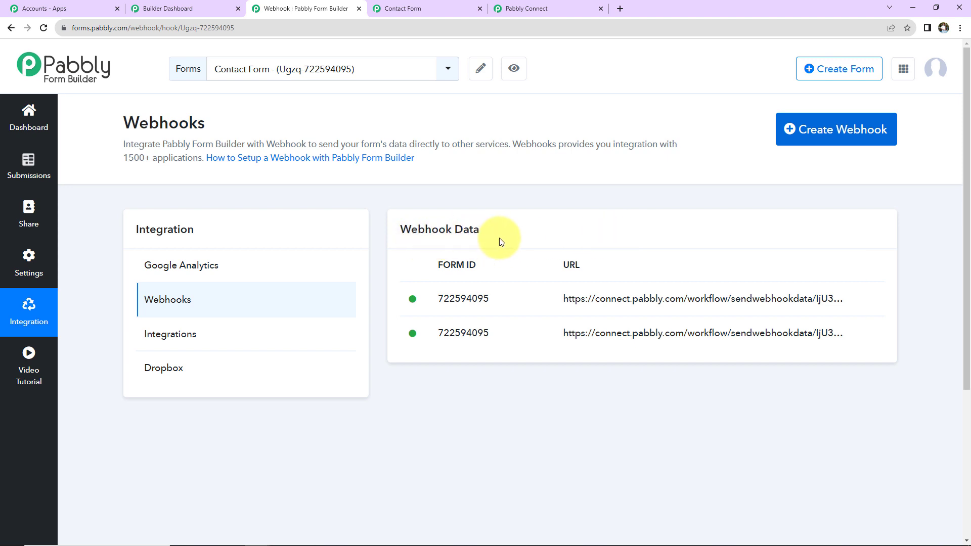
- Re-capture the webhook response in Pabbly Connect, confirming Yes, then switch to the Registration Form
left_click(524, 8)
scroll(485, 174, "down", 2)
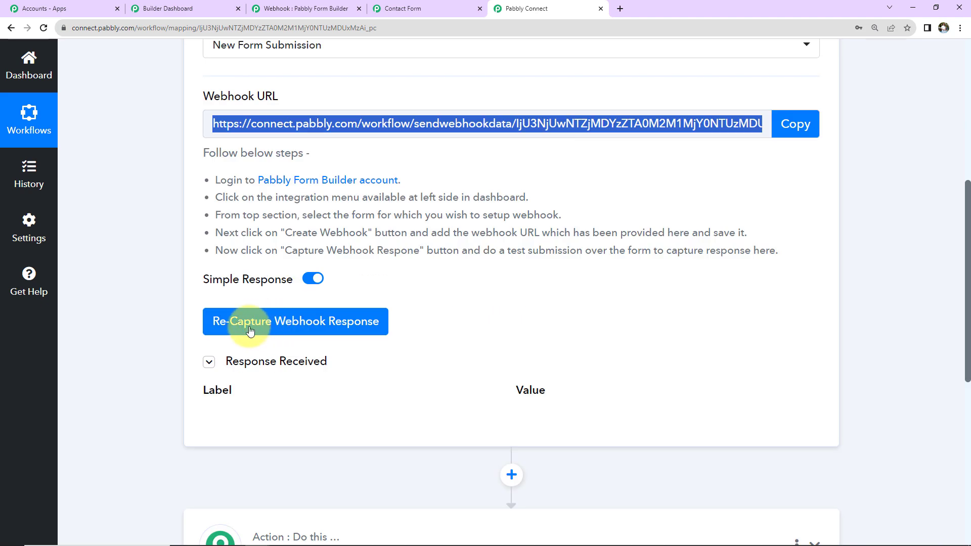
left_click(250, 331)
left_click(447, 380)
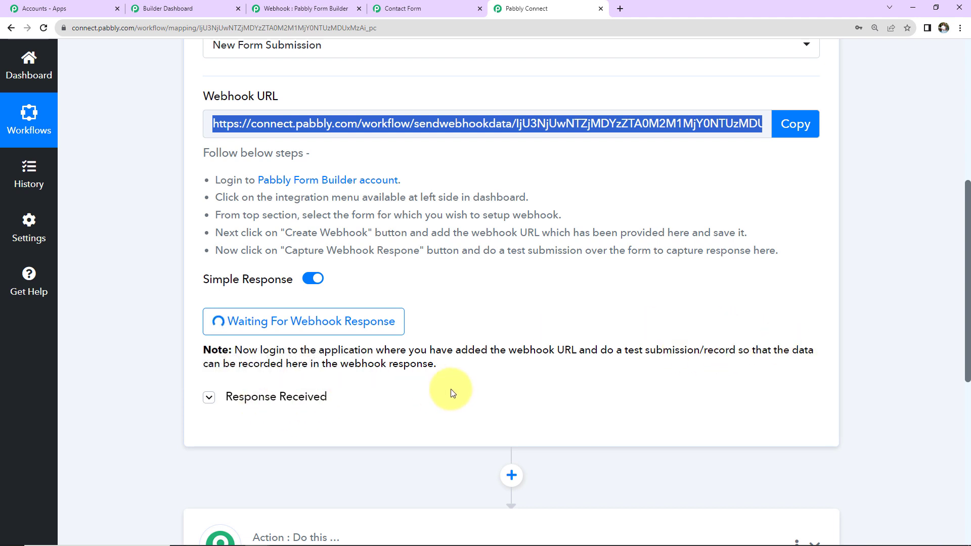
left_click(419, 8)
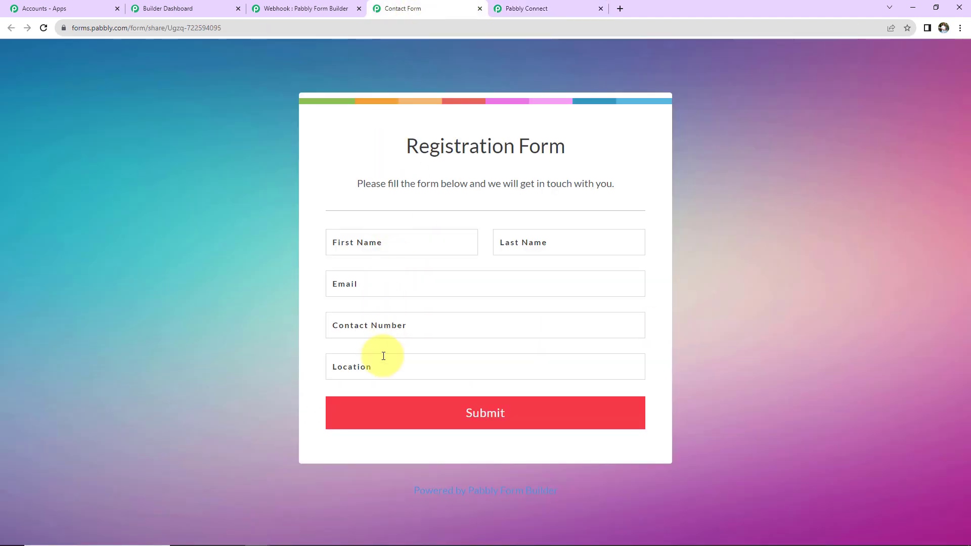
- Submit a test registration autofilled from a saved contact, dropping the number's leading zero and adding a location
left_click(368, 241)
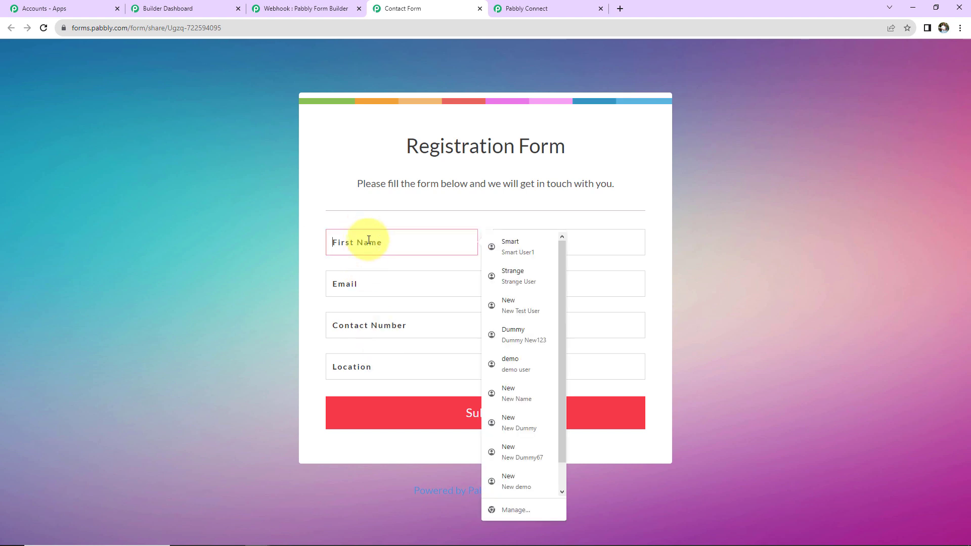
left_click(527, 246)
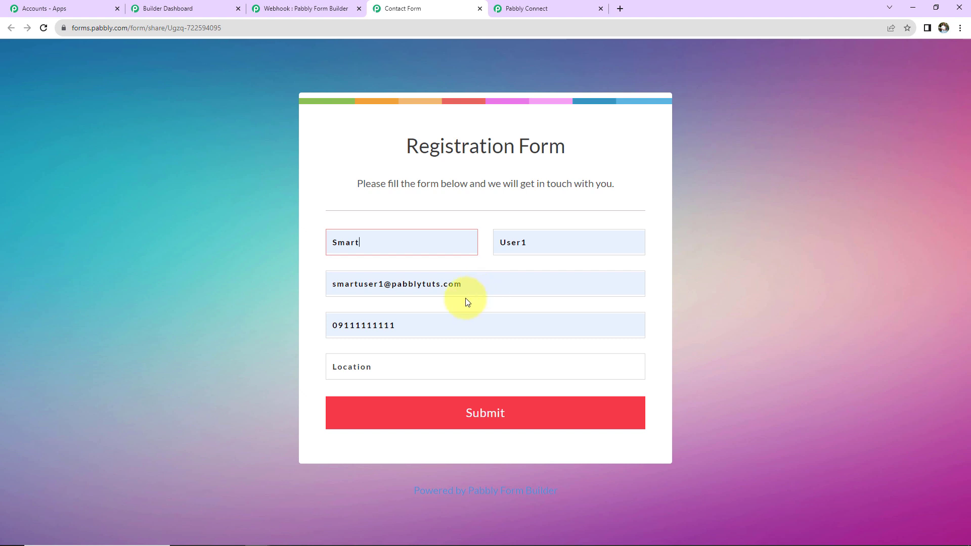
left_click(340, 328)
key("BackSpace")
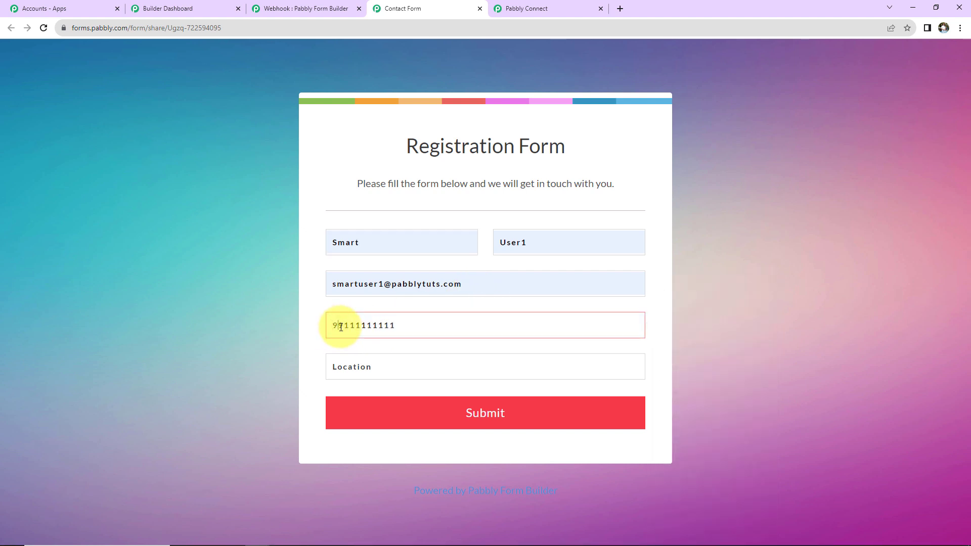
left_click(357, 366)
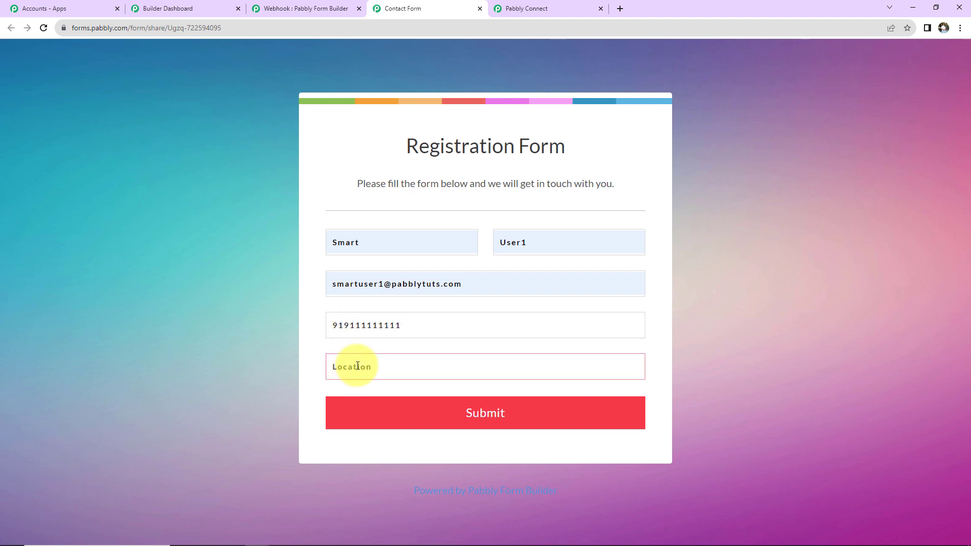
type("Random City")
left_click(383, 411)
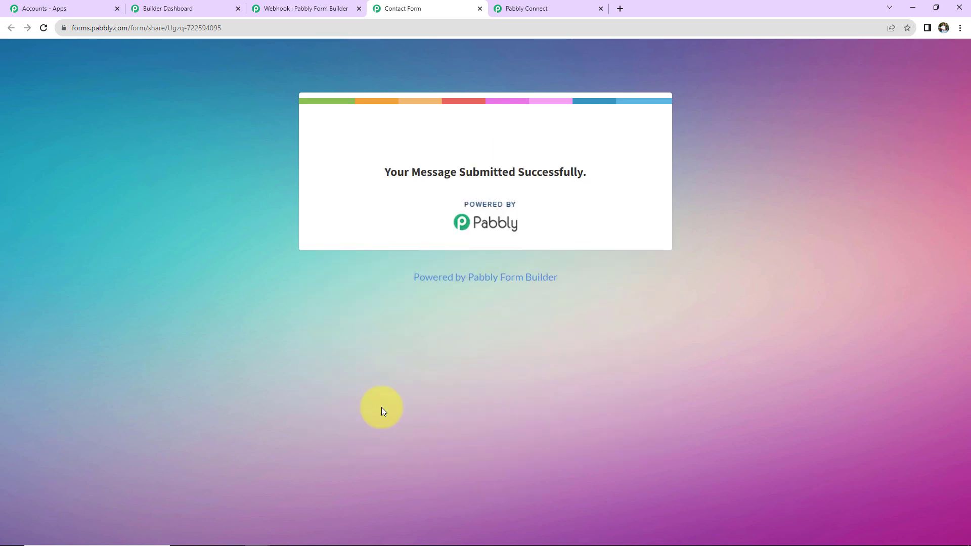
left_click(537, 6)
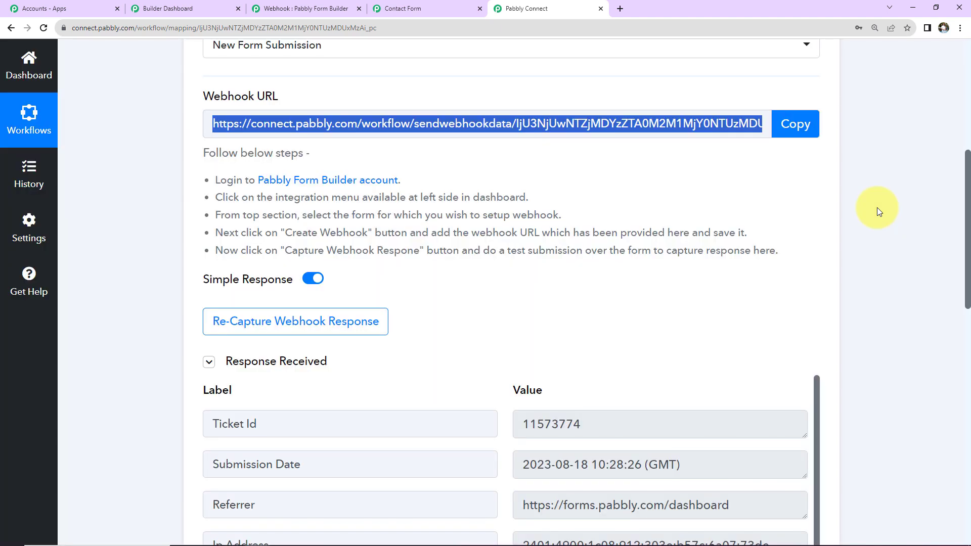
- Scroll through the captured response to review form ID, Location, names, email and contact number
scroll(876, 208, "down", 2)
scroll(879, 211, "down", 5)
scroll(879, 211, "up", 2)
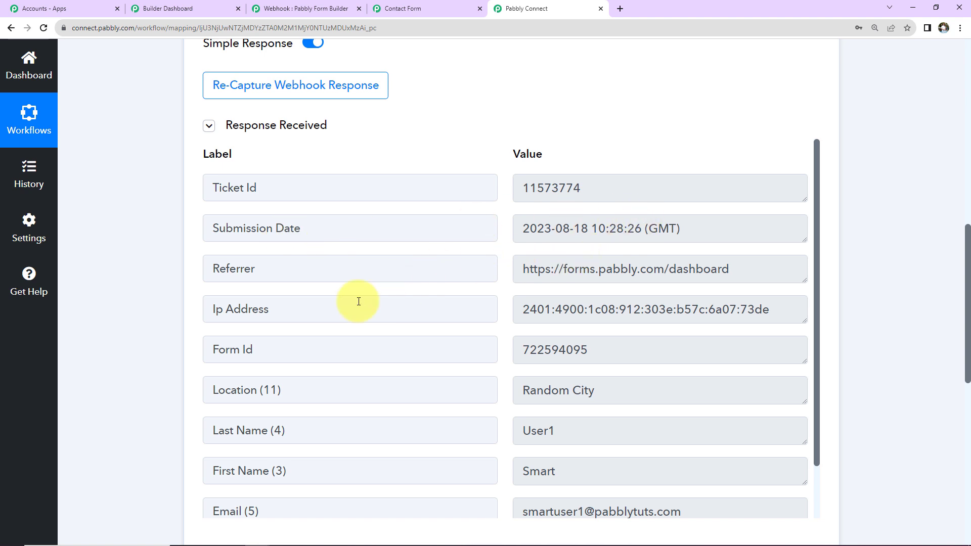
scroll(315, 310, "down", 2)
scroll(316, 313, "down", 2)
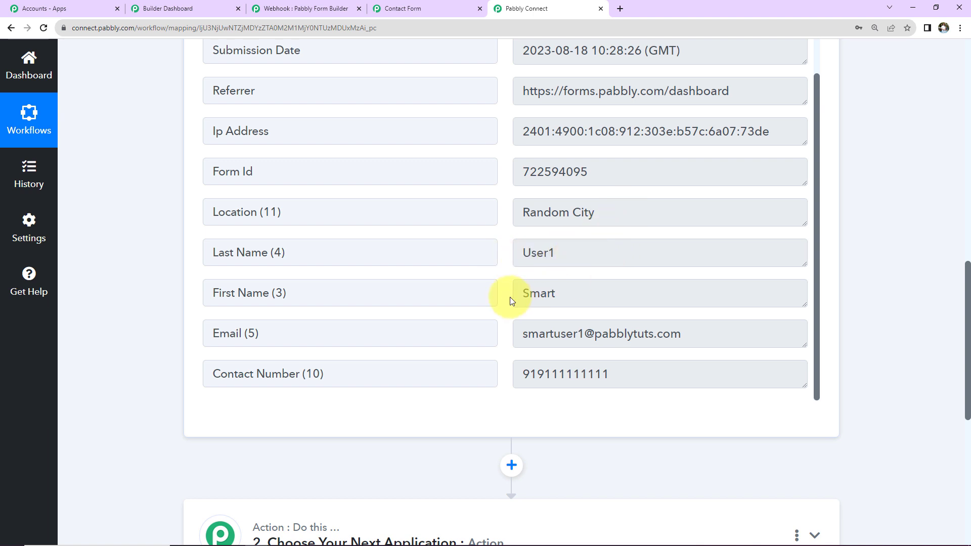
scroll(665, 304, "down", 2)
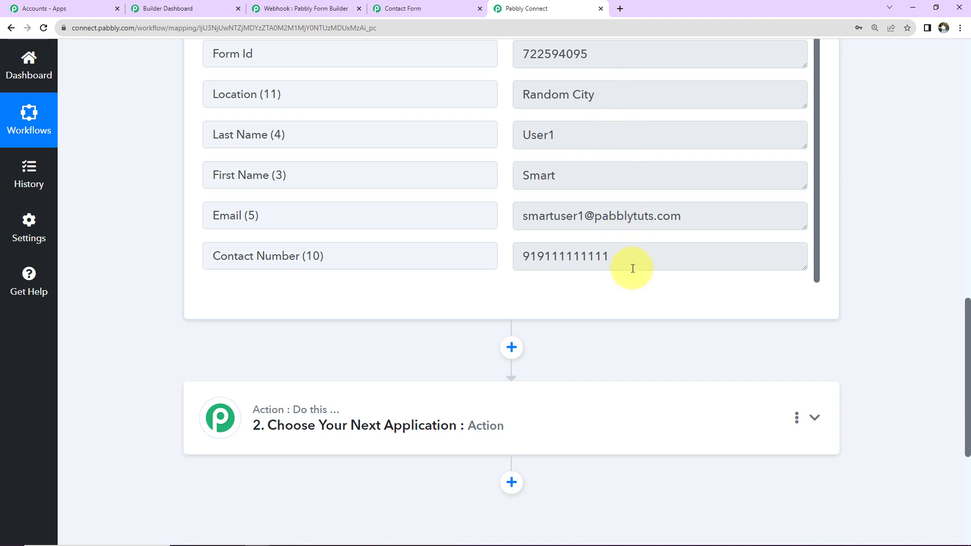
scroll(444, 217, "down", 2)
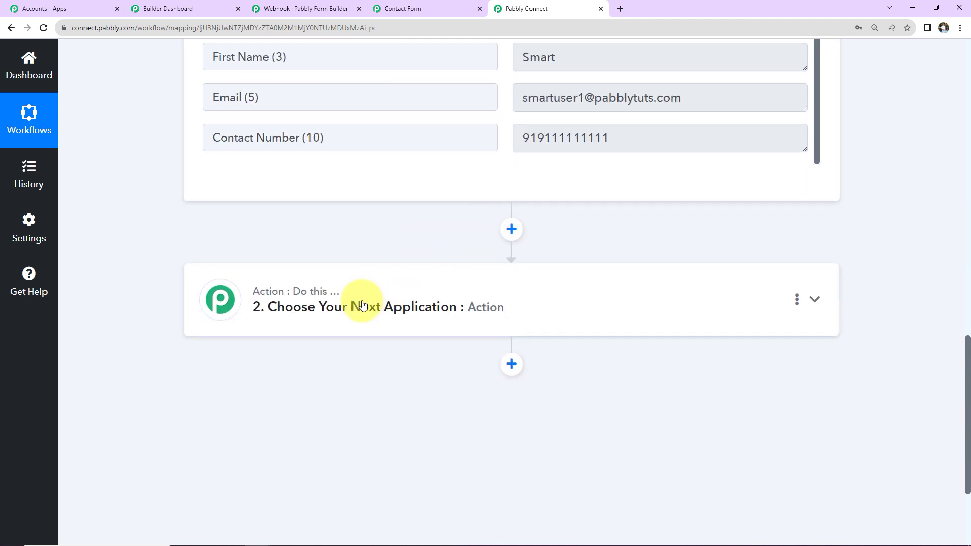
- Set the action step to Pabbly Email Marketing with the Add Subscriber with Custom Fields event
left_click(335, 326)
left_click(314, 392)
type("pabbly em")
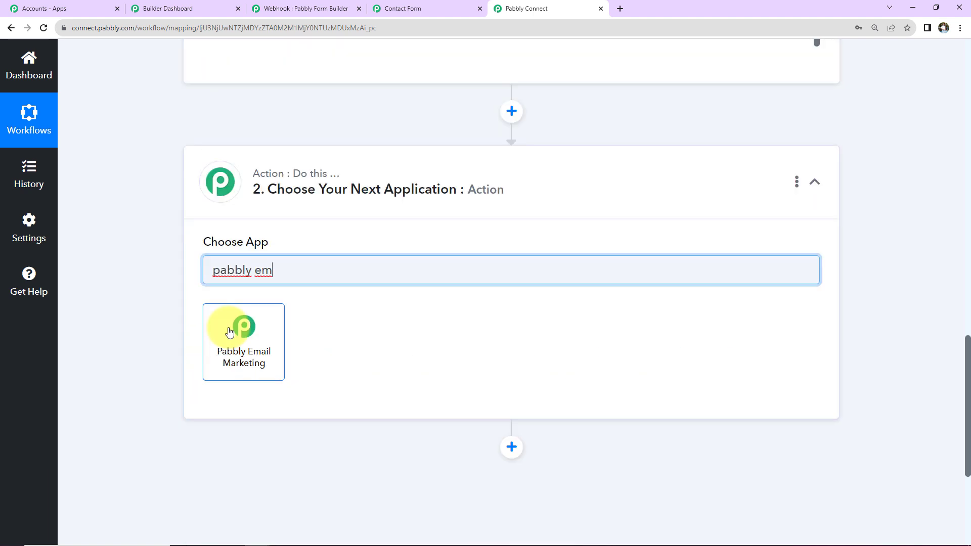
left_click(229, 332)
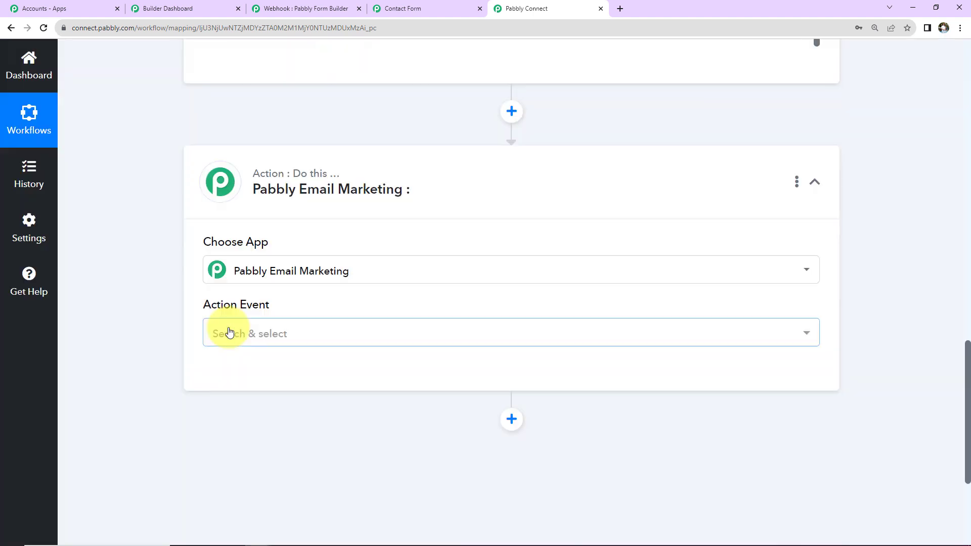
left_click(229, 332)
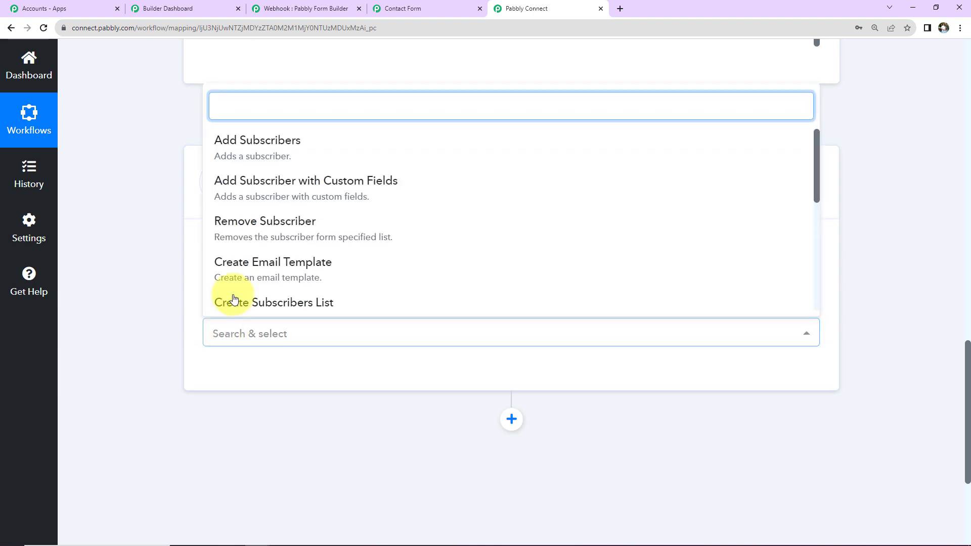
left_click(241, 200)
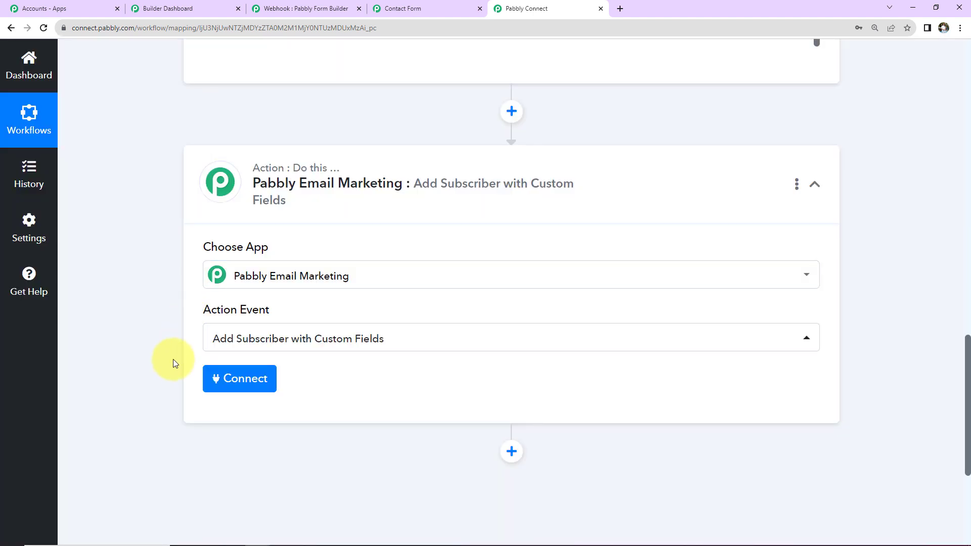
- Start a new Pabbly Email Marketing connection, review the bearer token instructions, then go to its dashboard
left_click(239, 379)
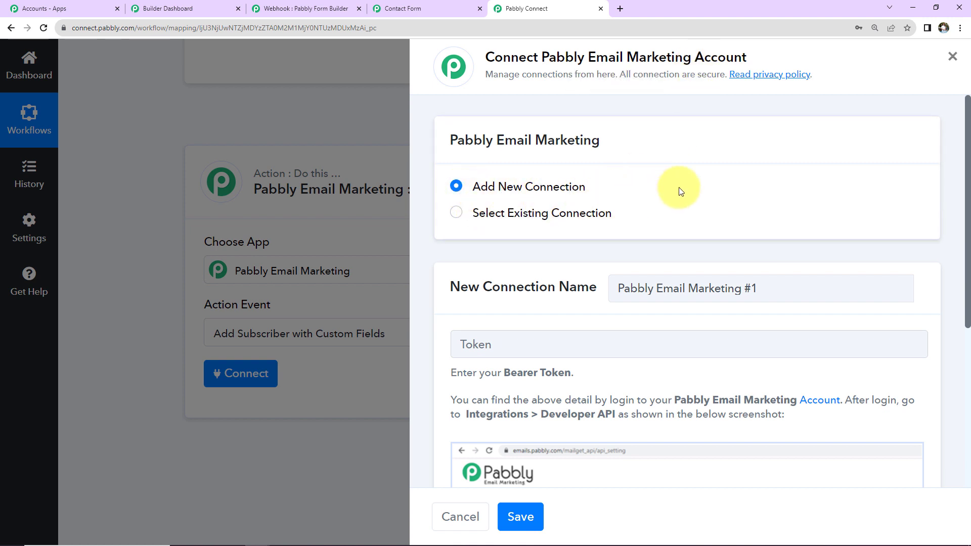
scroll(681, 190, "down", 5)
scroll(681, 189, "up", 2)
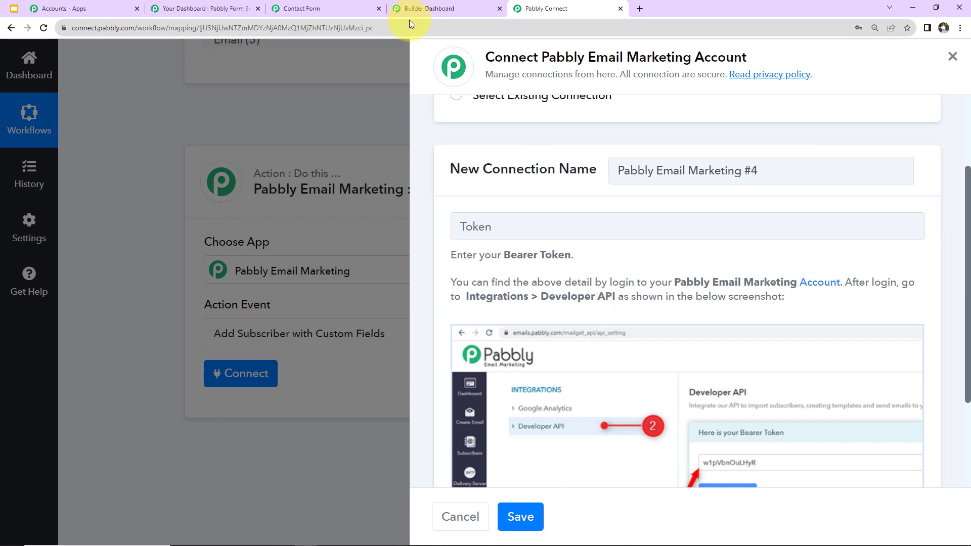
left_click(417, 8)
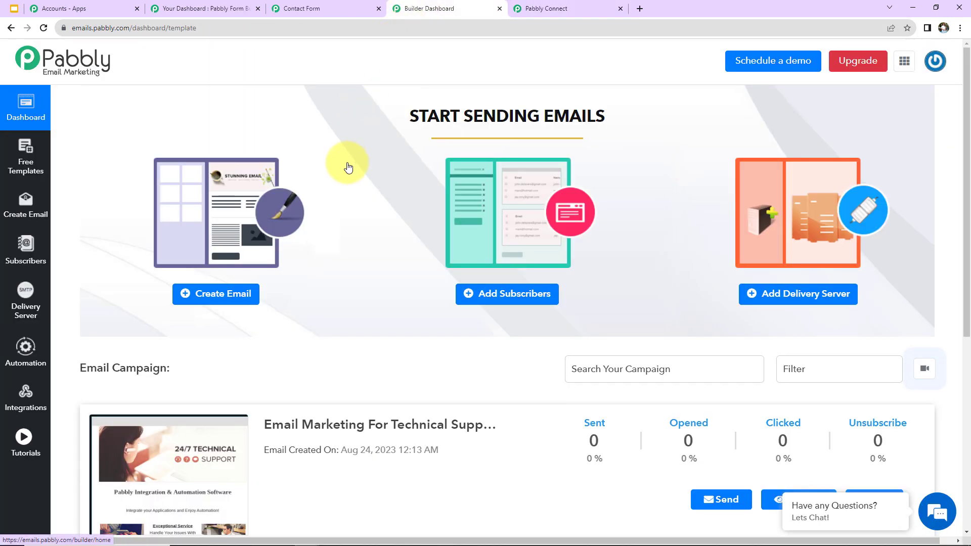
- Open the Developer API page under Integrations in Pabbly Email Marketing
scroll(342, 223, "down", 2)
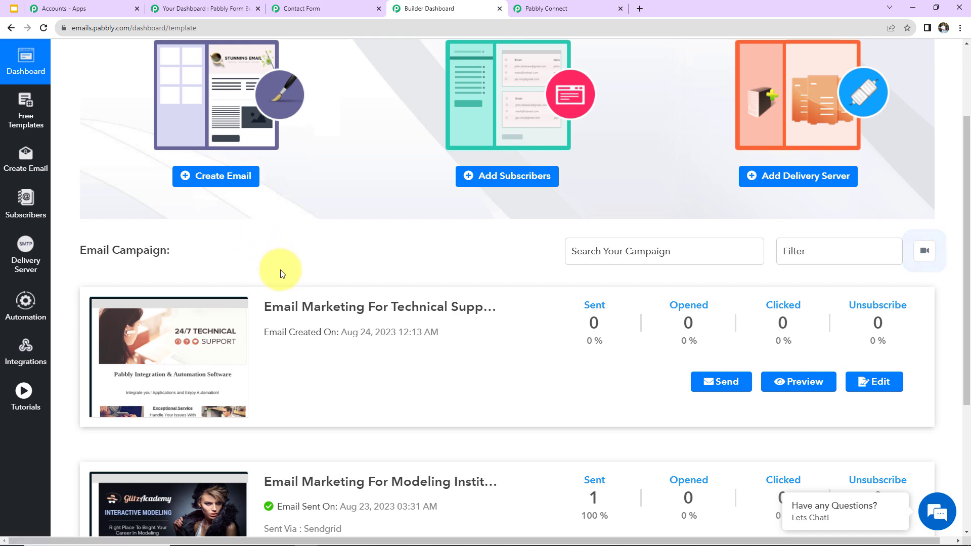
scroll(277, 266, "down", 1)
scroll(447, 410, "down", 2)
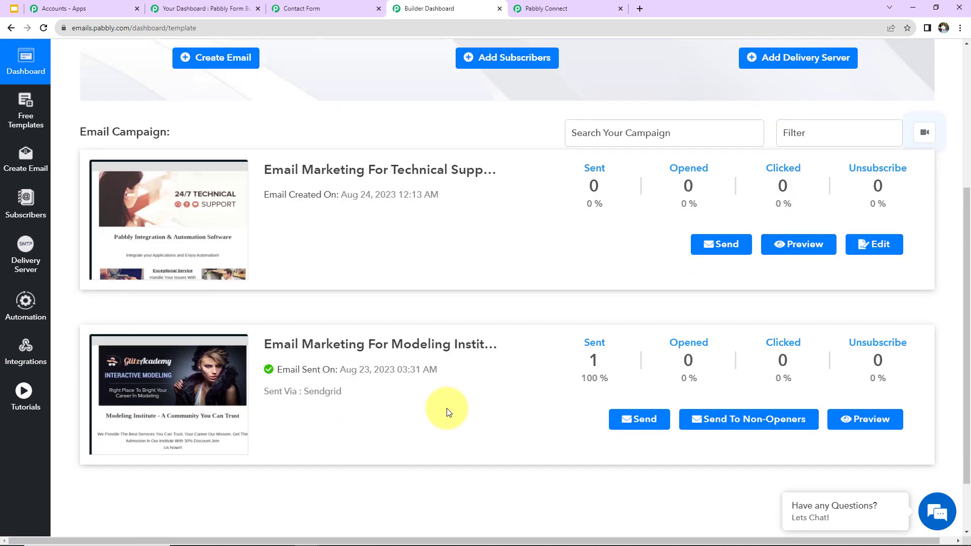
scroll(447, 408, "up", 5)
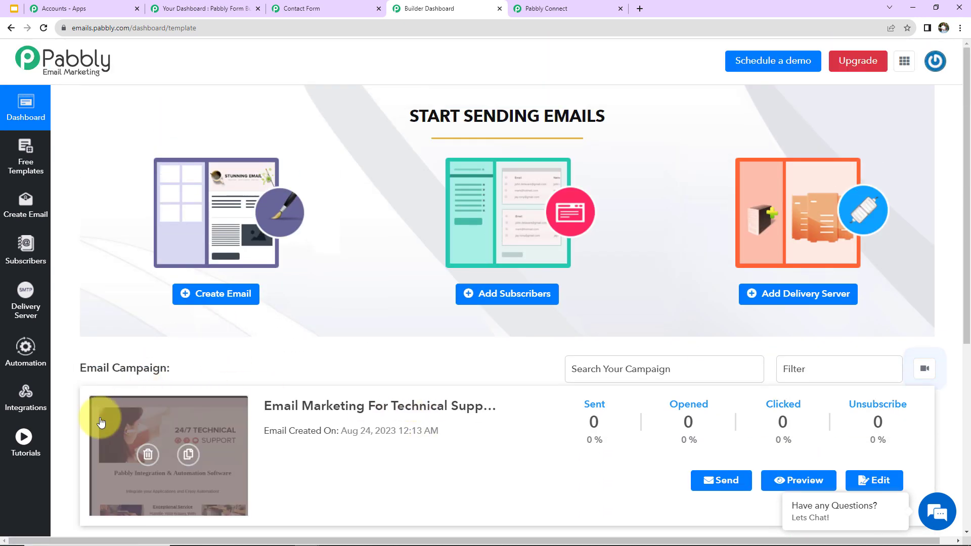
left_click(25, 399)
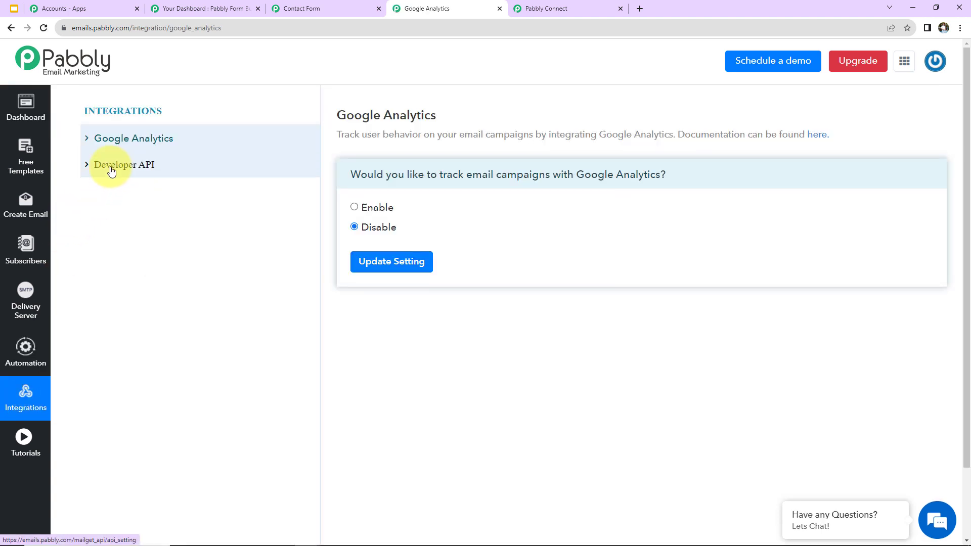
left_click(112, 171)
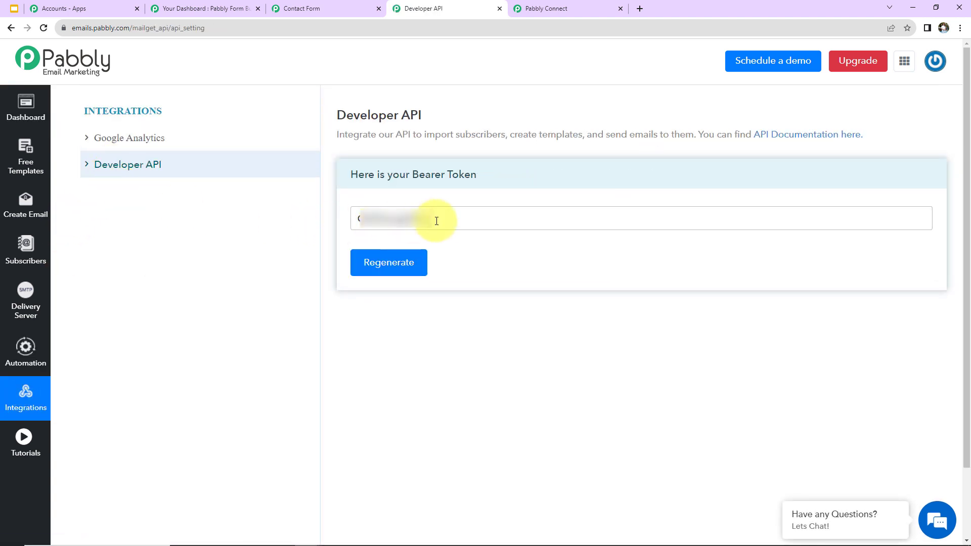
- Copy the bearer token and return to the Token field in Pabbly Connect
left_click(349, 222)
double_click(354, 216)
right_click(372, 220)
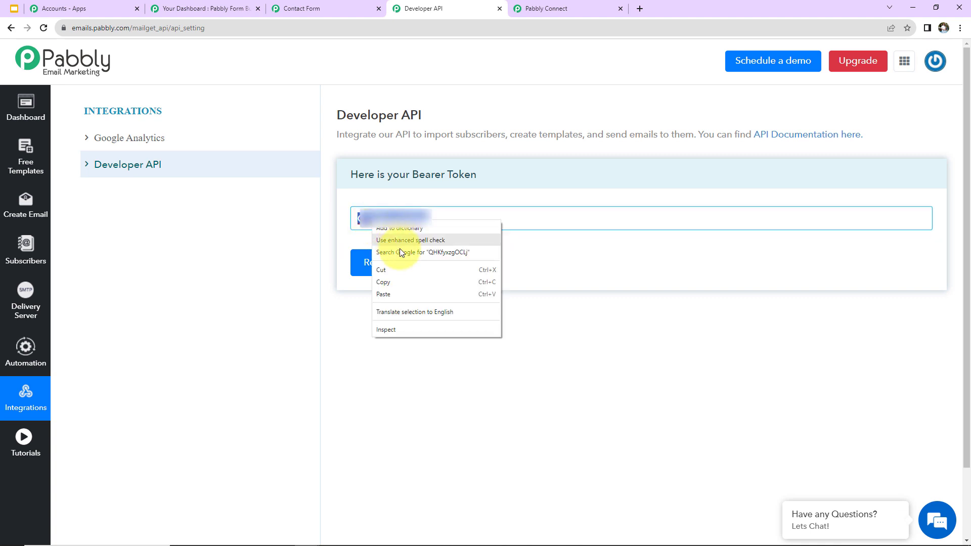
left_click(393, 283)
left_click(541, 9)
left_click(488, 218)
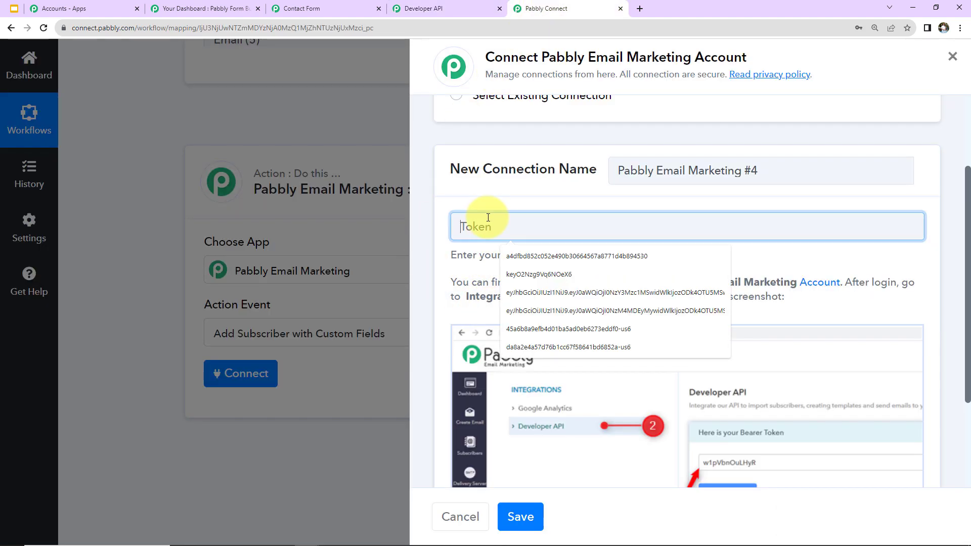
- Paste the bearer token and save the Pabbly Email Marketing connection
key("ctrl+v")
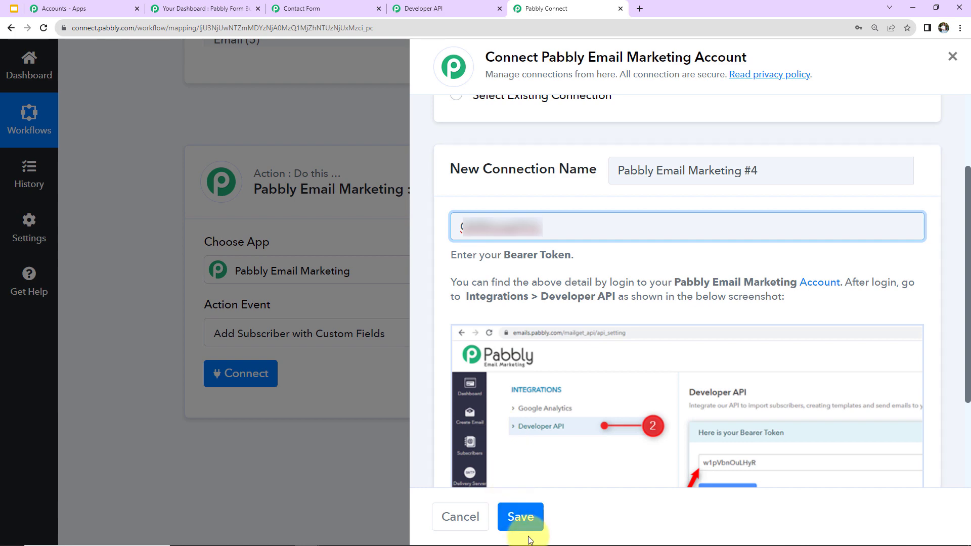
left_click(524, 526)
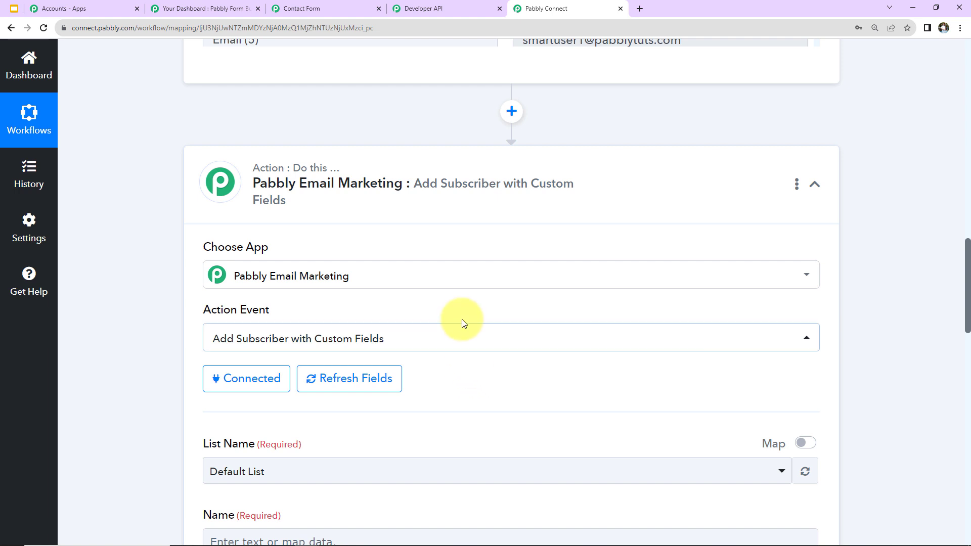
scroll(462, 319, "down", 1)
scroll(462, 318, "down", 6)
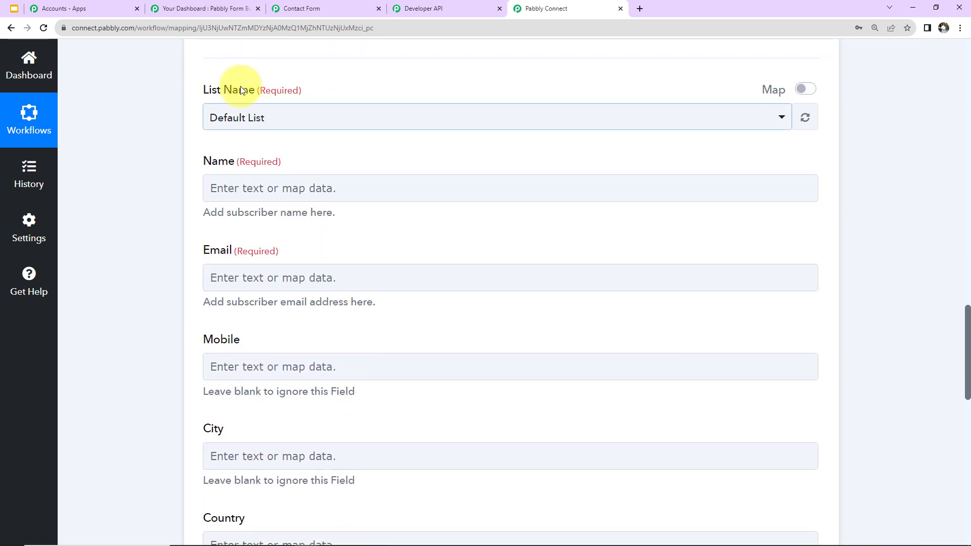
- Check the Subscribers lists in Email Marketing, then open the List Name choices in Pabbly Connect
left_click(29, 253)
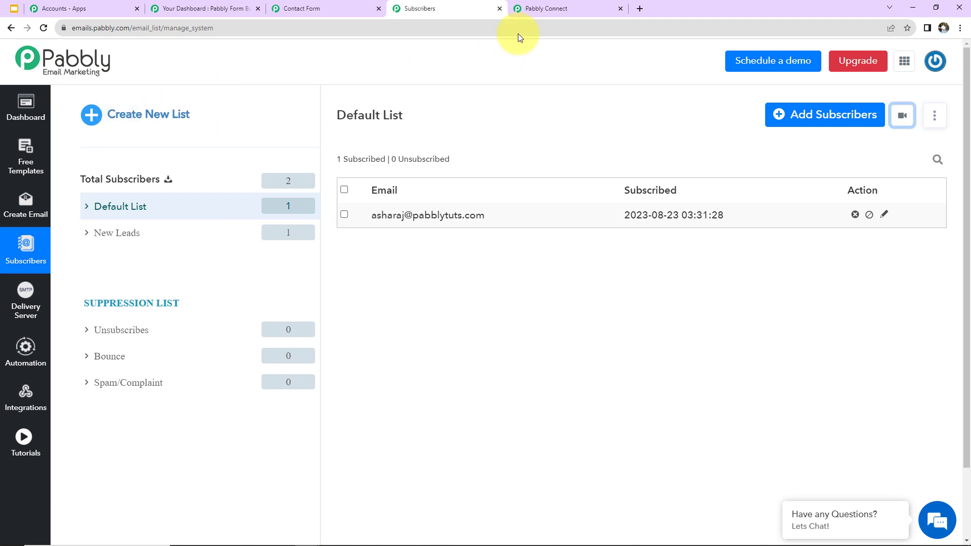
left_click(537, 10)
left_click(289, 273)
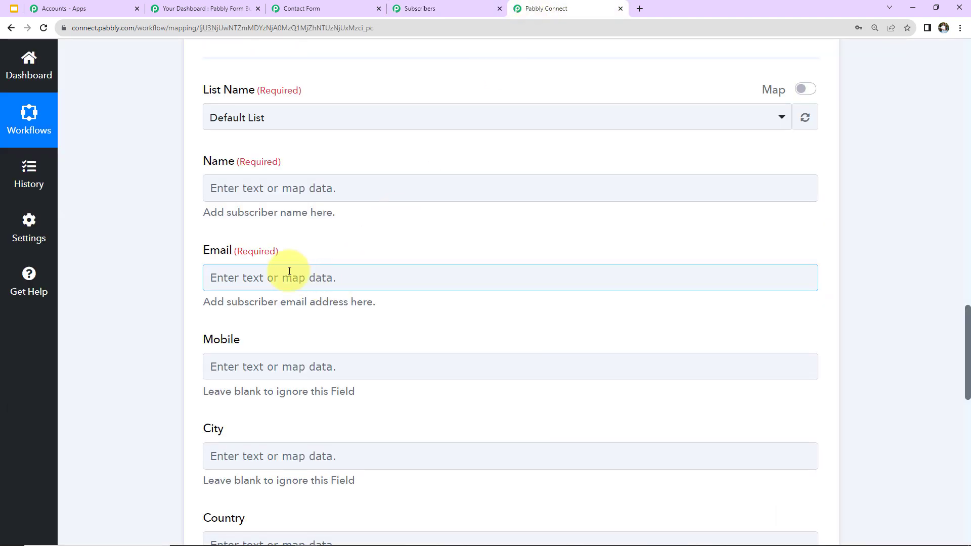
left_click(260, 118)
- Set List Name to New Leads and insert the form's First Name into Name
left_click(235, 217)
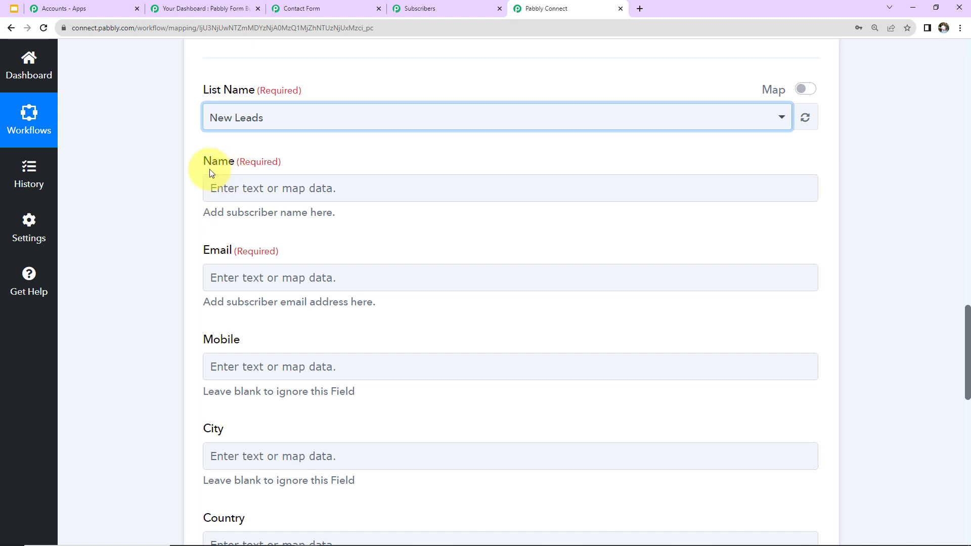
left_click(237, 181)
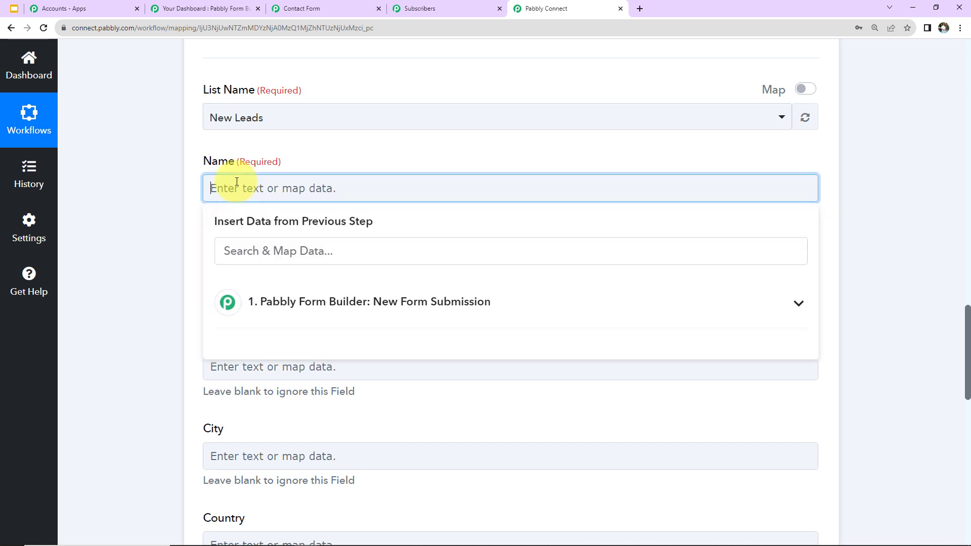
left_click(284, 319)
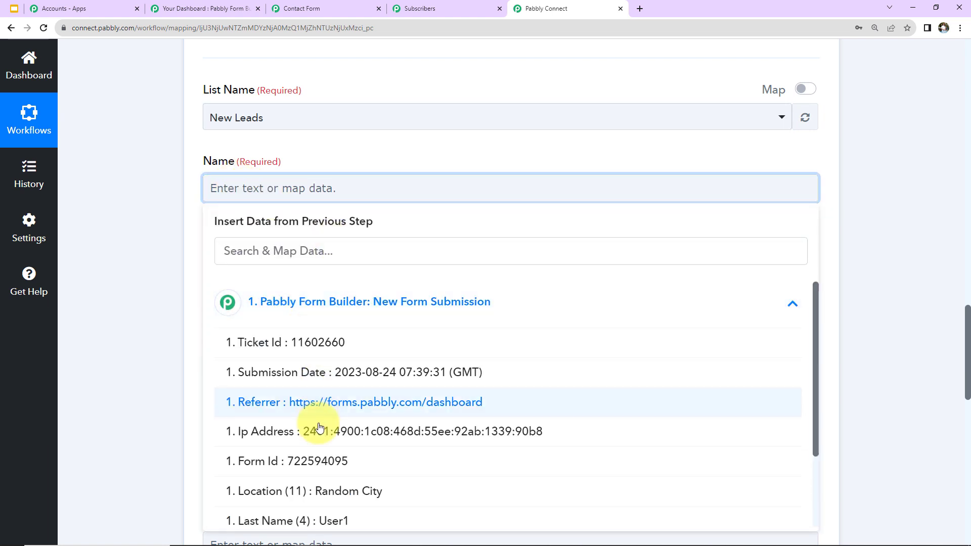
scroll(317, 427, "down", 2)
scroll(317, 426, "down", 2)
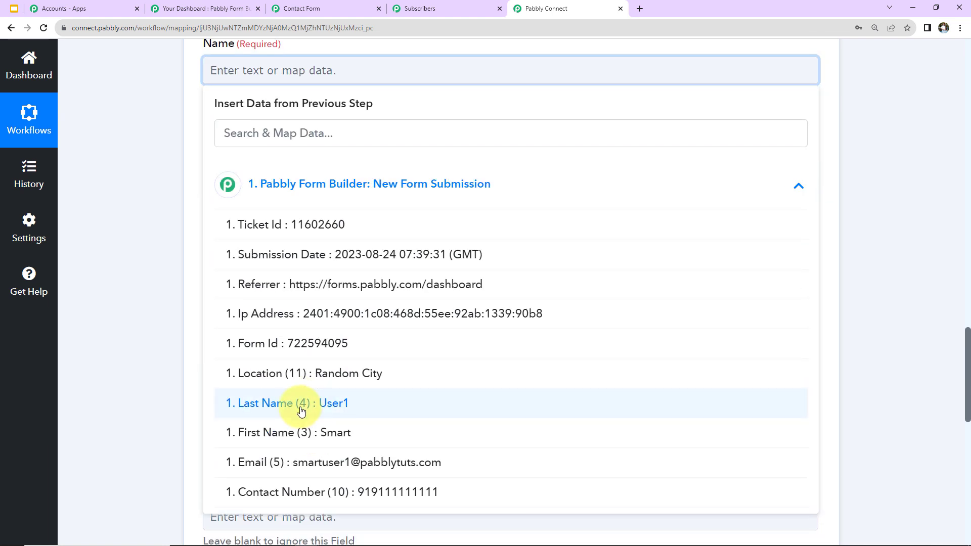
left_click(282, 433)
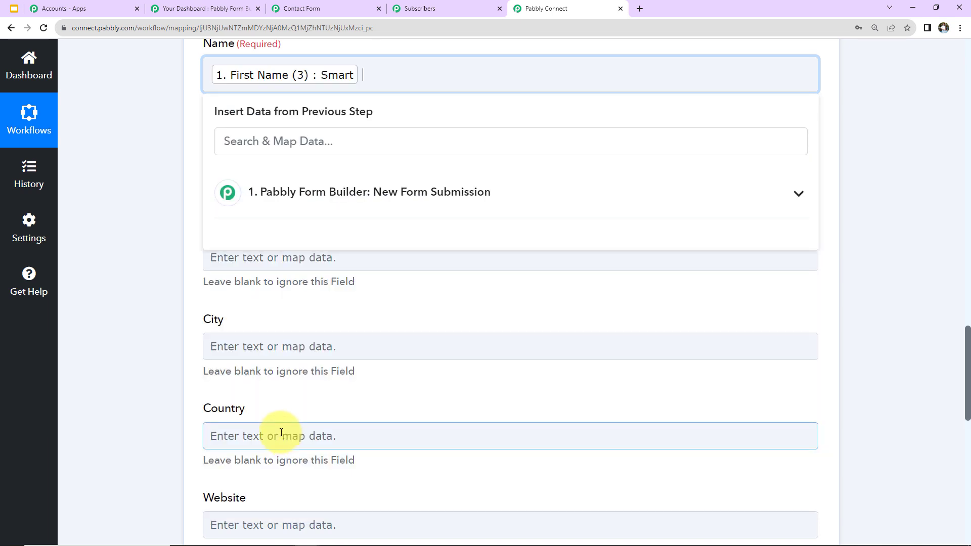
- Append the form's Last Name after the First Name in the Name field
left_click(319, 195)
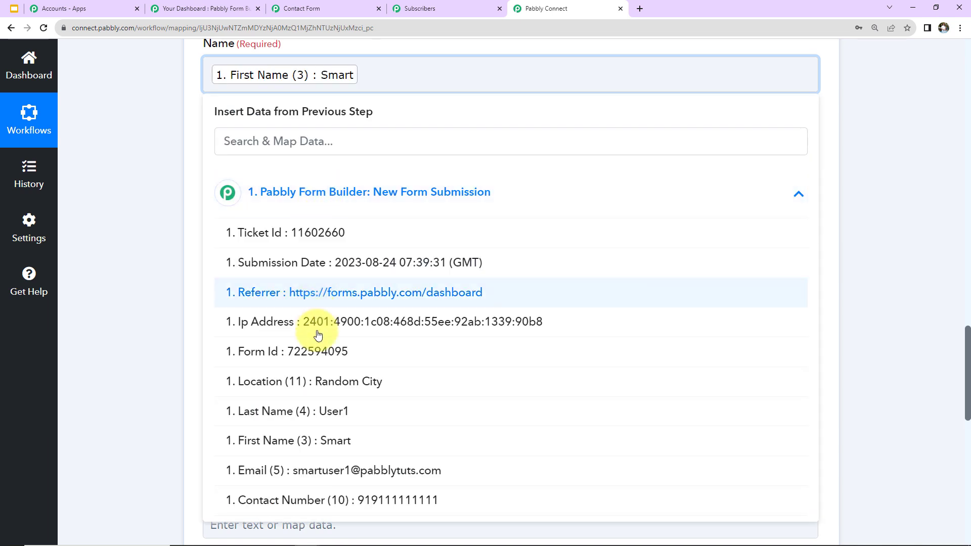
left_click(281, 411)
left_click(159, 241)
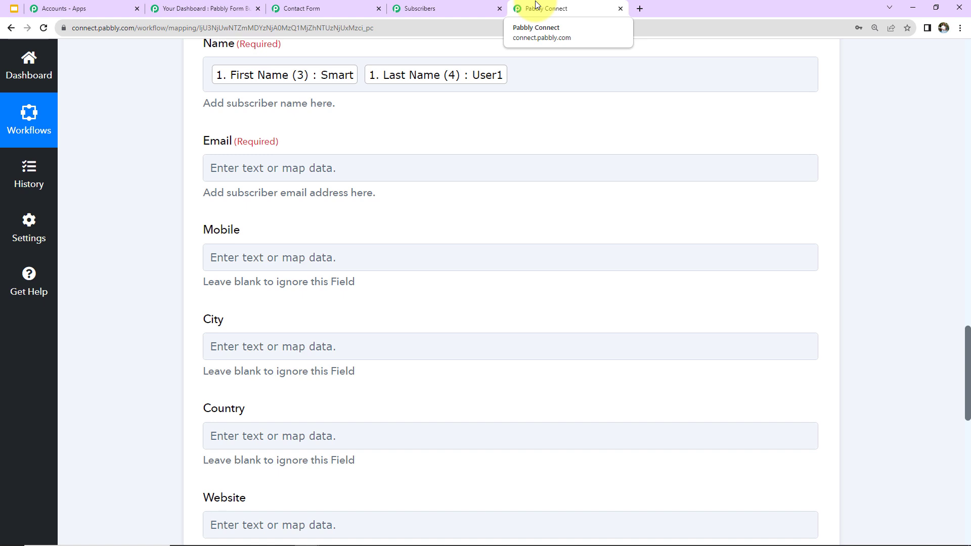
scroll(439, 208, "up", 5)
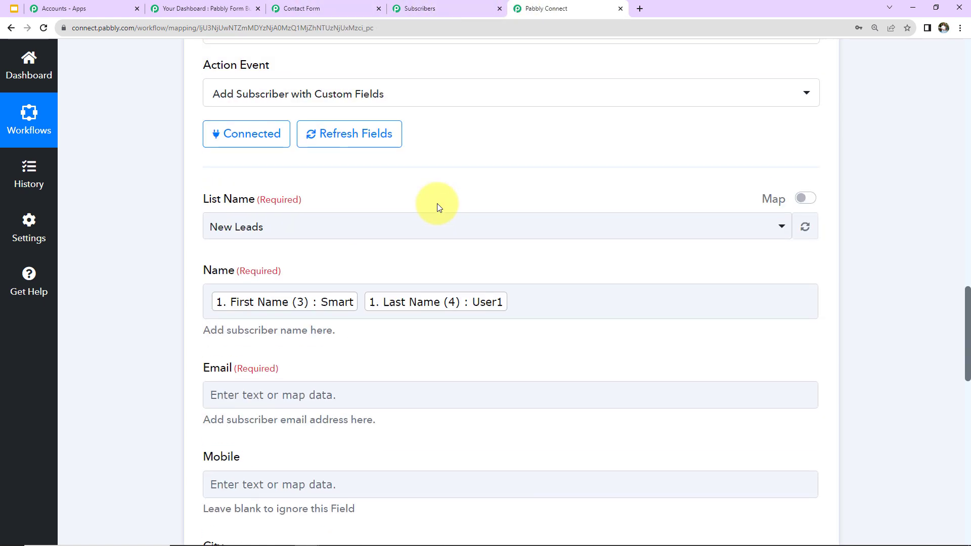
scroll(439, 208, "up", 10)
scroll(182, 341, "down", 10)
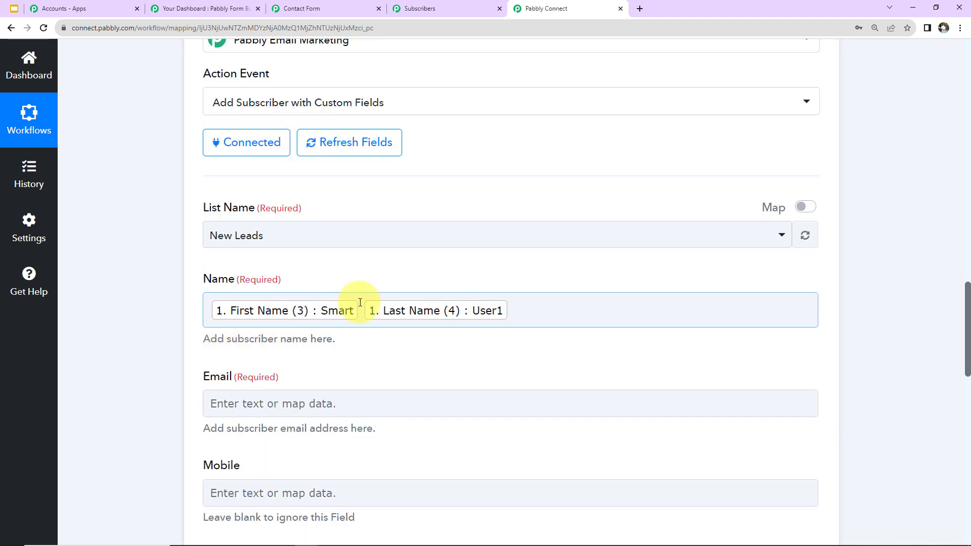
scroll(277, 248, "down", 2)
left_click(366, 207)
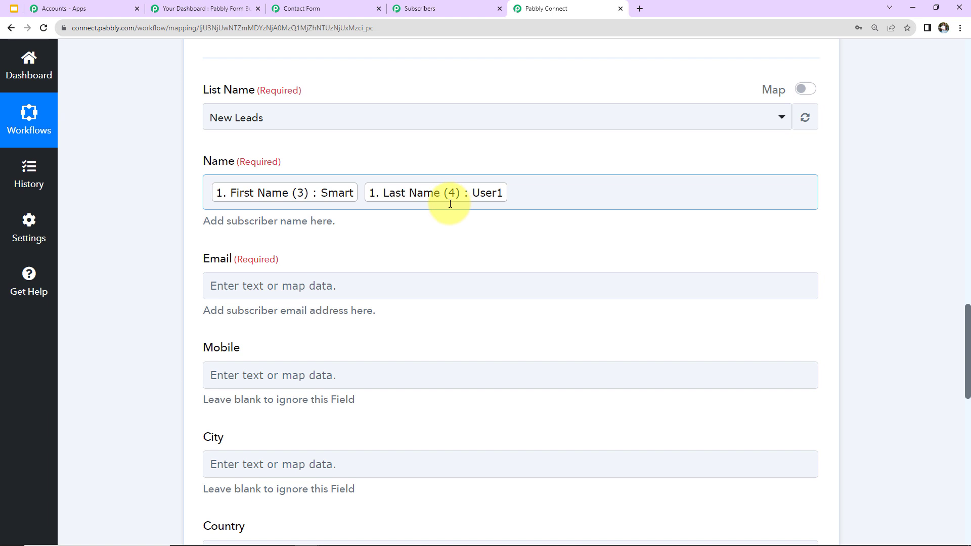
- Map the form submission's Email into the subscriber Email field
scroll(440, 251, "down", 2)
left_click(313, 167)
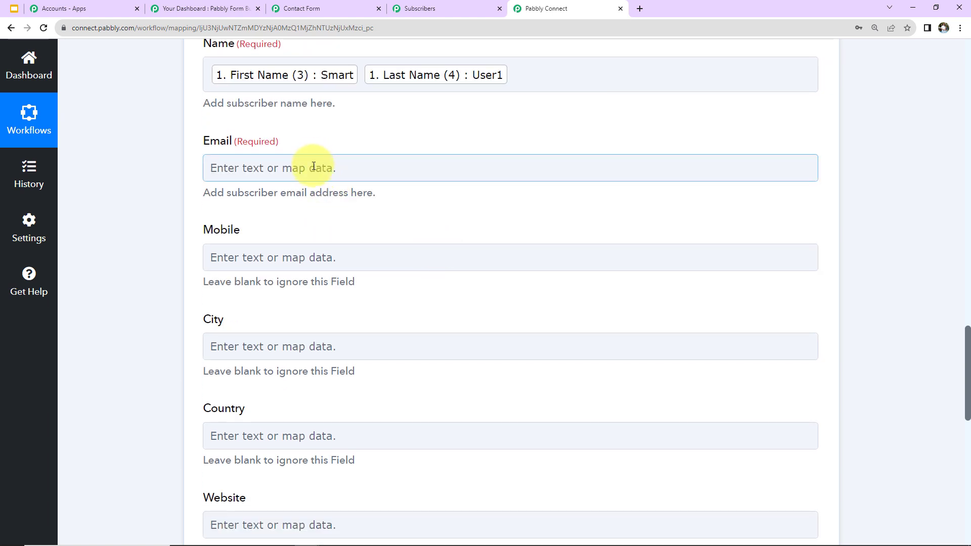
left_click(336, 299)
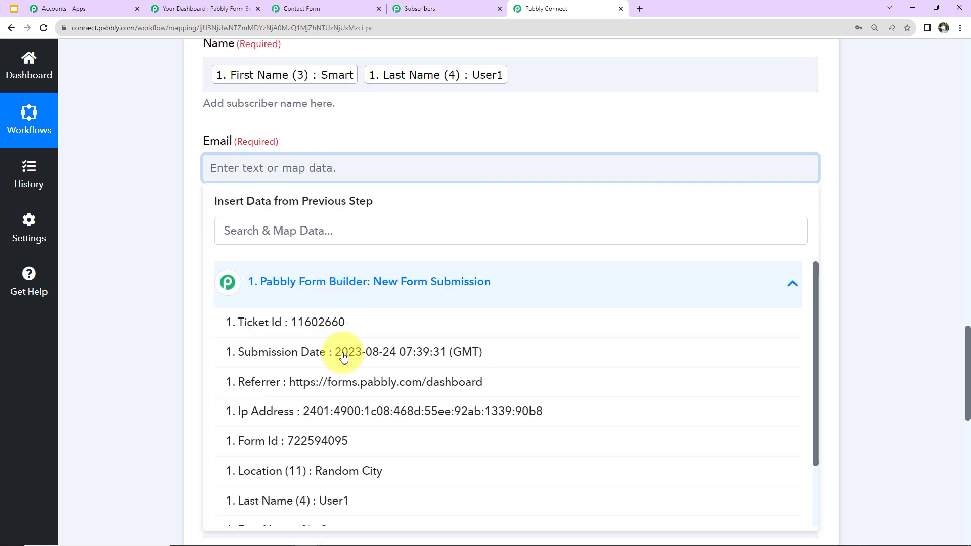
scroll(339, 357, "down", 2)
left_click(303, 421)
left_click(156, 302)
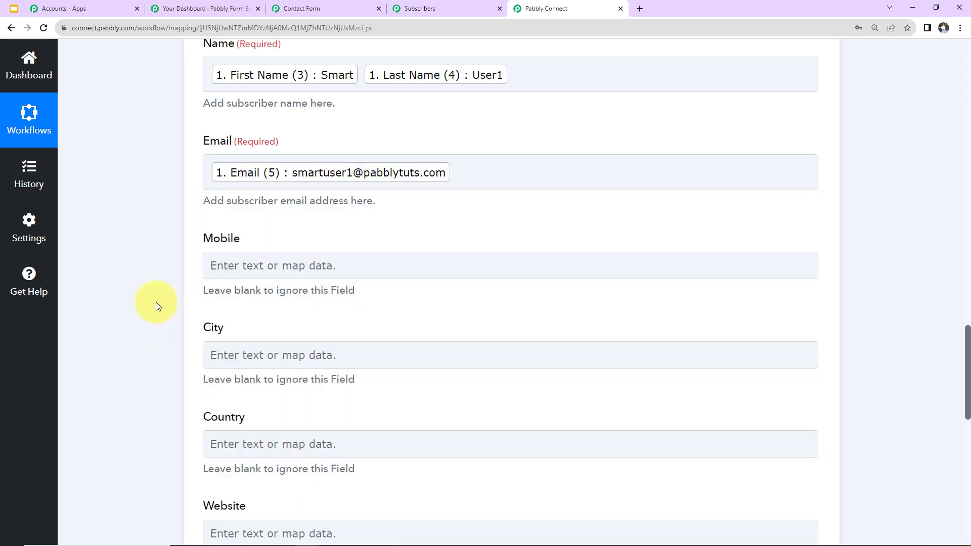
- Map the form's Contact Number into the Mobile field
scroll(156, 302, "down", 2)
left_click(243, 146)
left_click(320, 261)
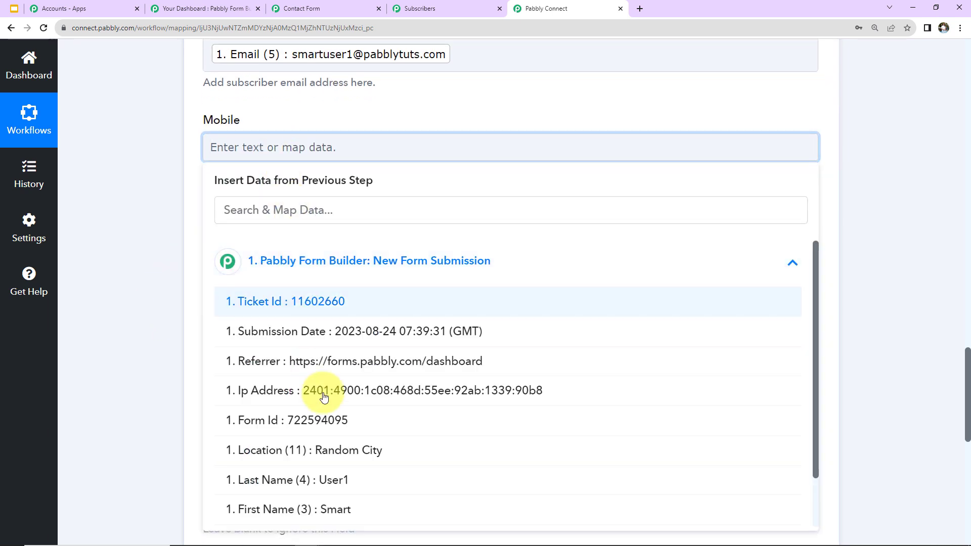
scroll(323, 397, "down", 1)
left_click(283, 515)
left_click(157, 357)
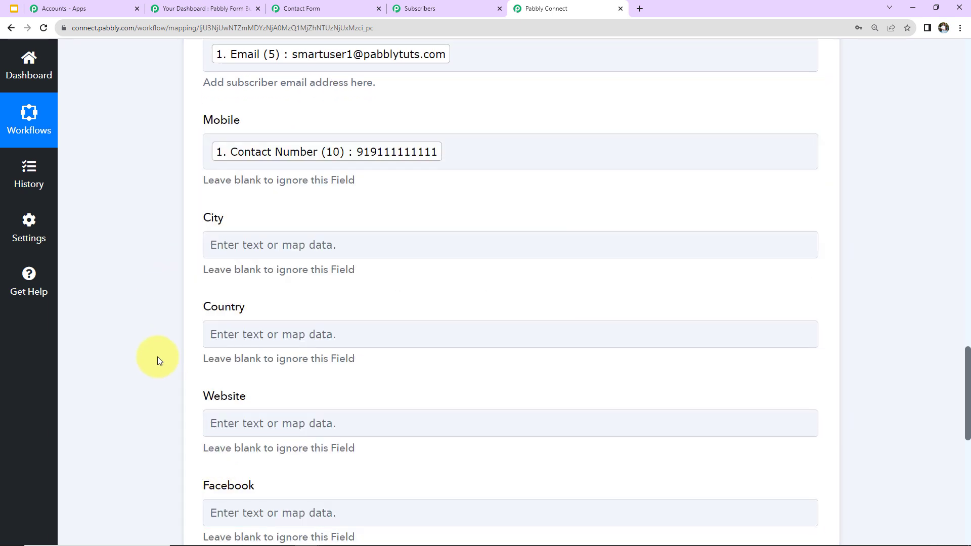
- Map the form's Location into the City field
scroll(243, 332, "down", 2)
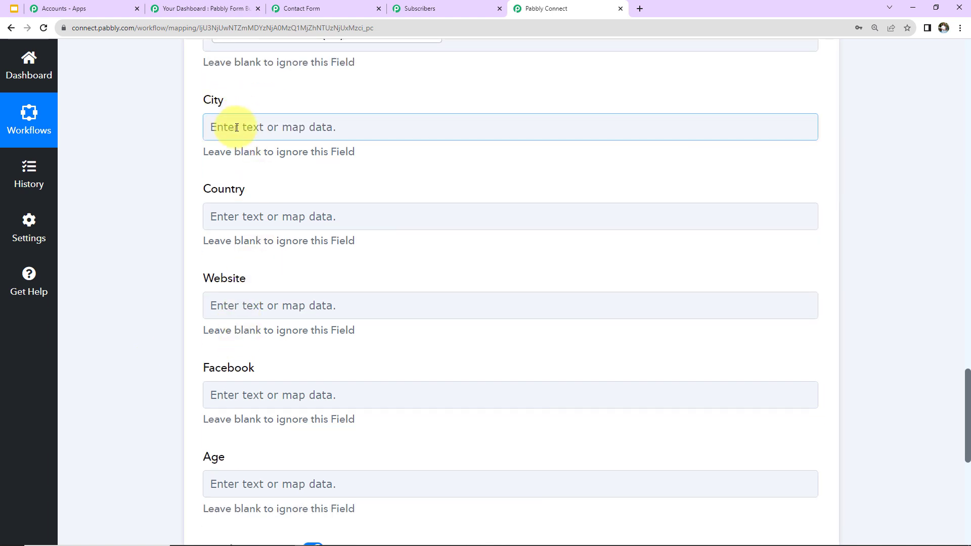
left_click(236, 127)
left_click(260, 266)
left_click(258, 371)
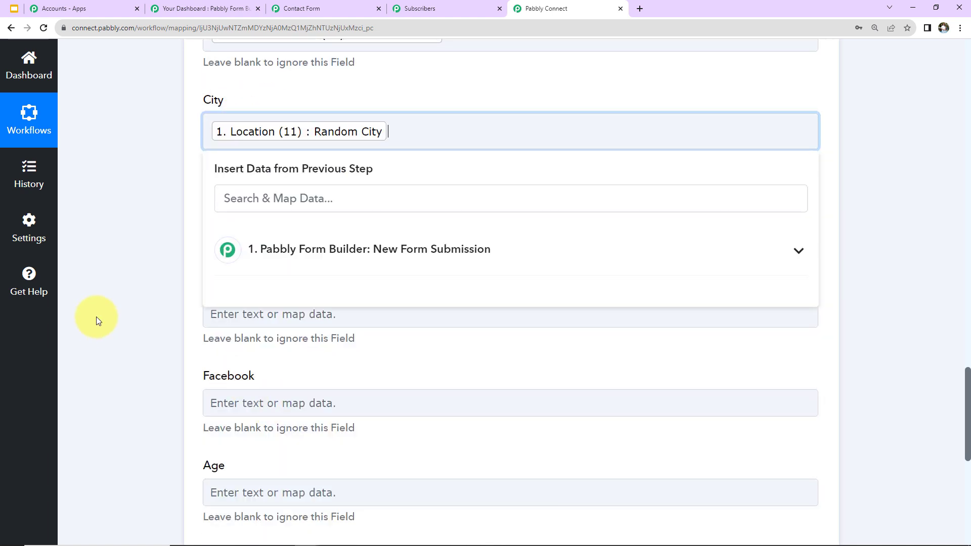
left_click(140, 315)
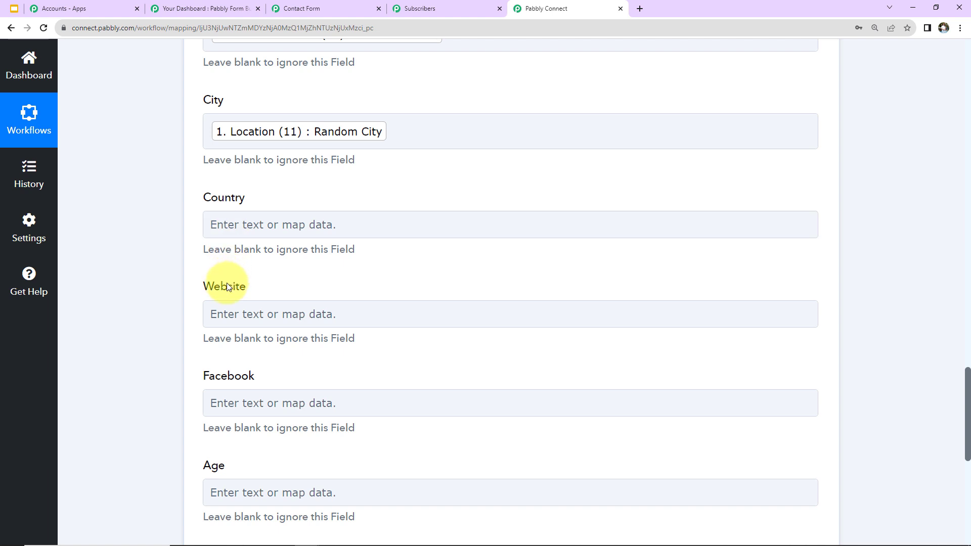
scroll(468, 311, "down", 4)
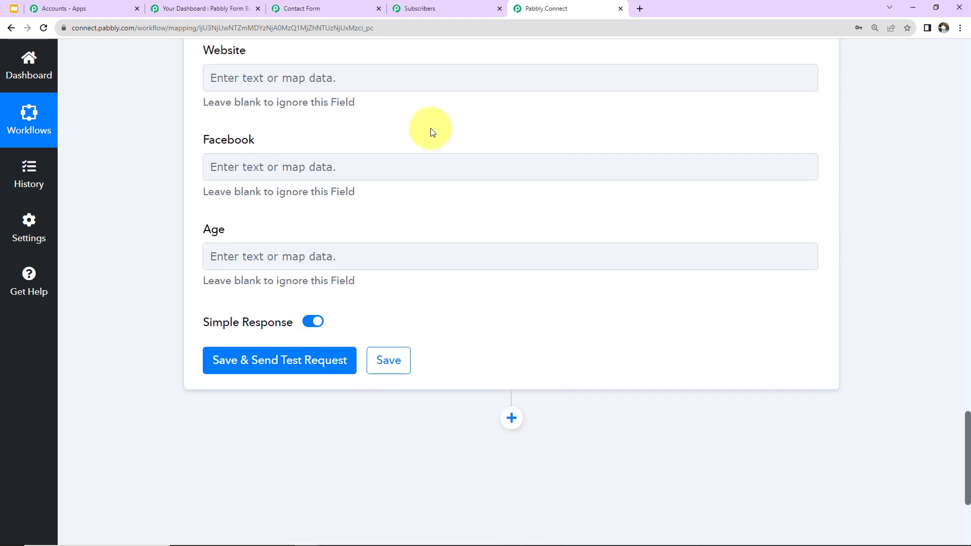
- Save and test the subscriber action, getting List Updated Successfully with 1 email in the list
left_click(281, 358)
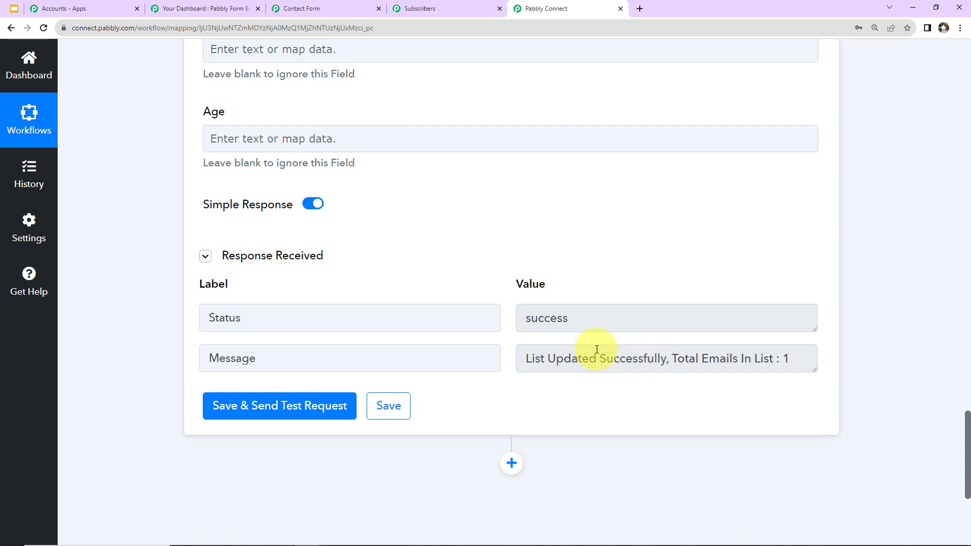
- Reload Email Marketing's Subscribers page and confirm the test subscriber appears in New Leads
left_click(423, 6)
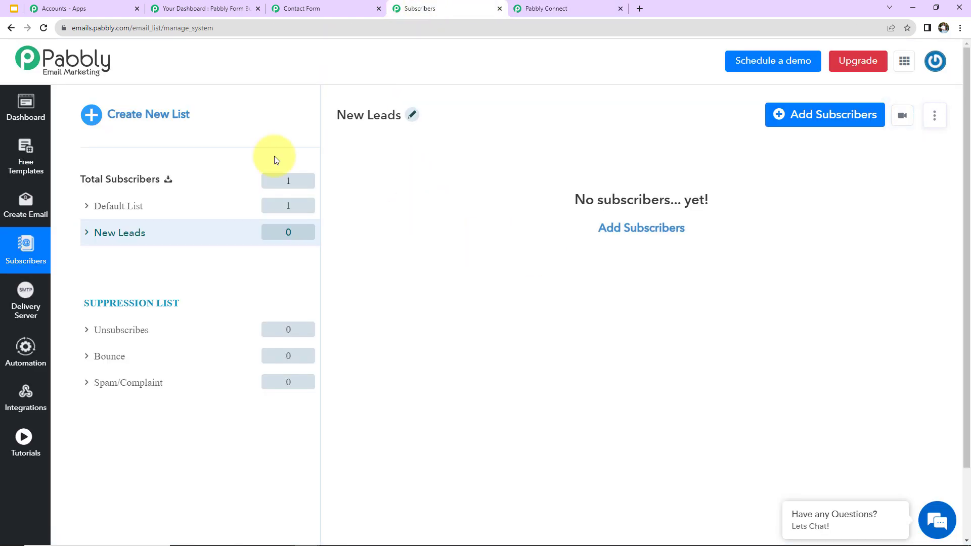
left_click(44, 28)
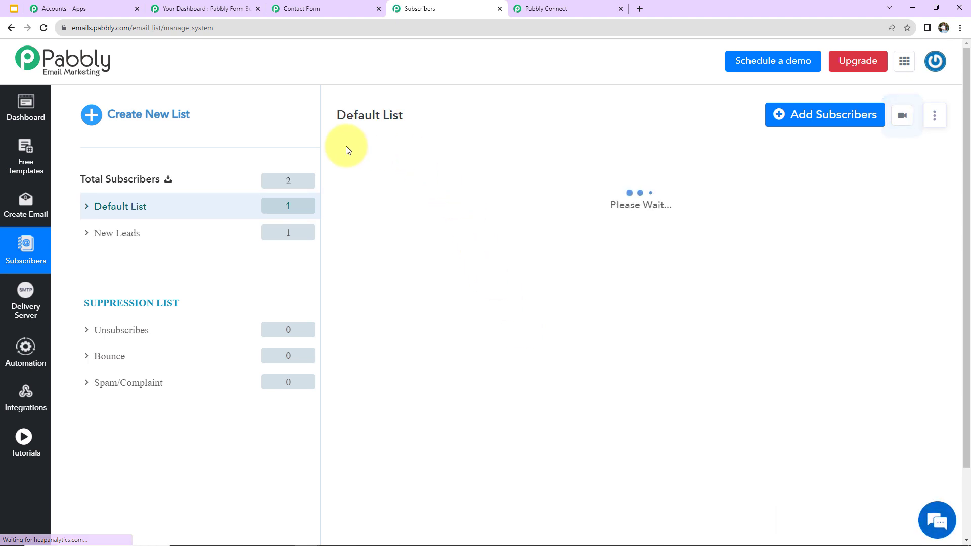
left_click(101, 232)
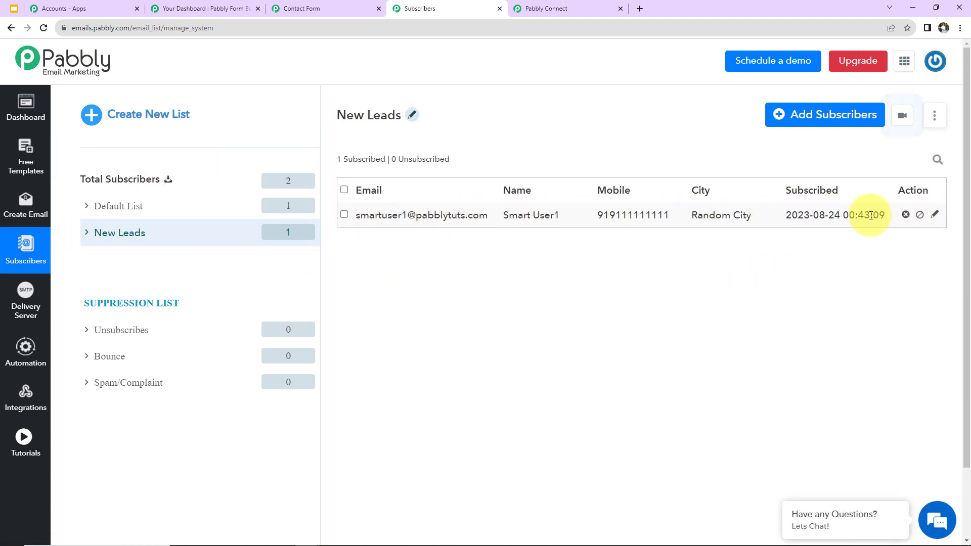
left_click(565, 13)
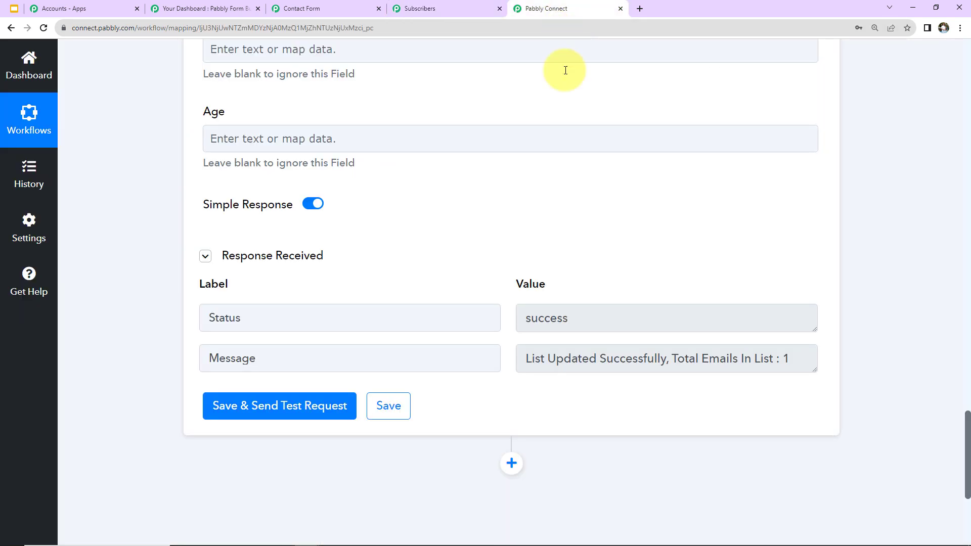
- Add a Pabbly Email Marketing action step with the Send Individual Emails event
scroll(892, 208, "down", 5)
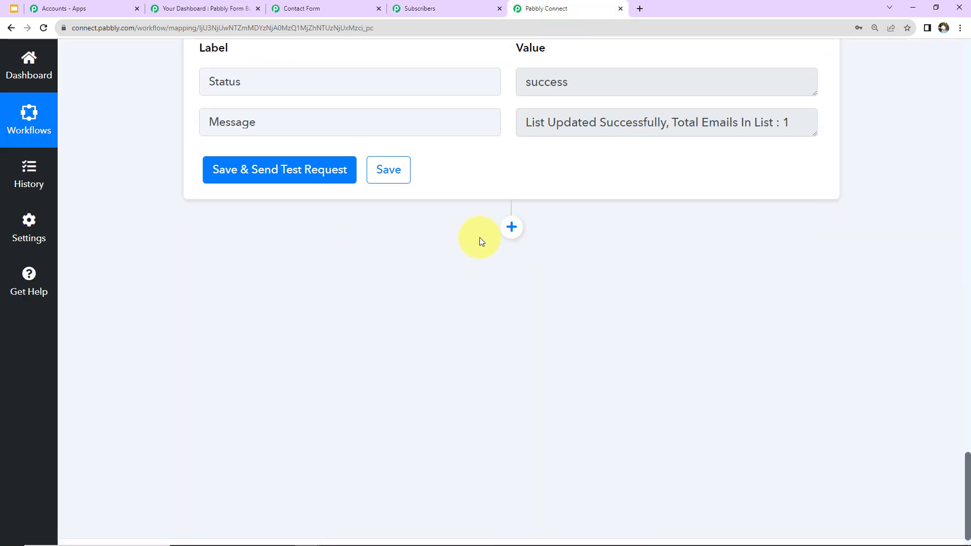
left_click(511, 227)
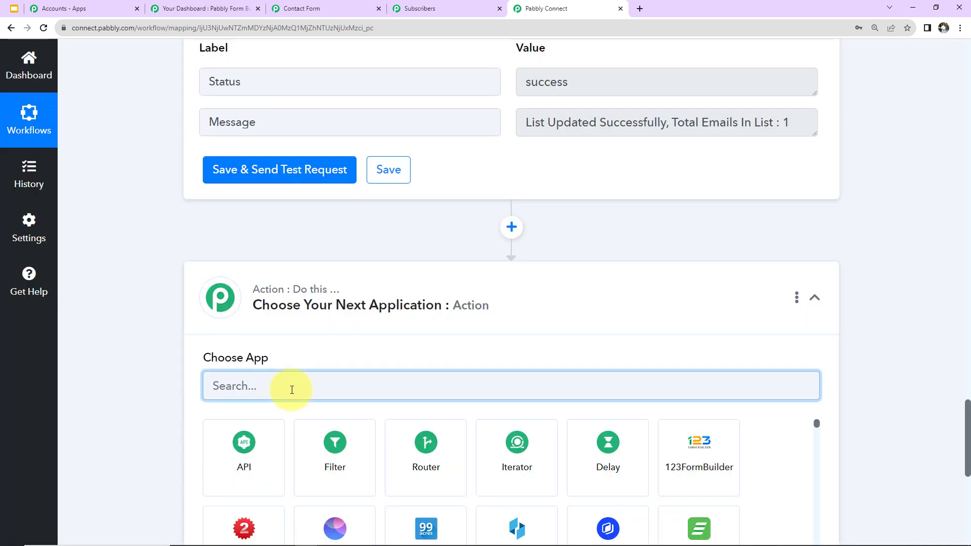
type("abbly e")
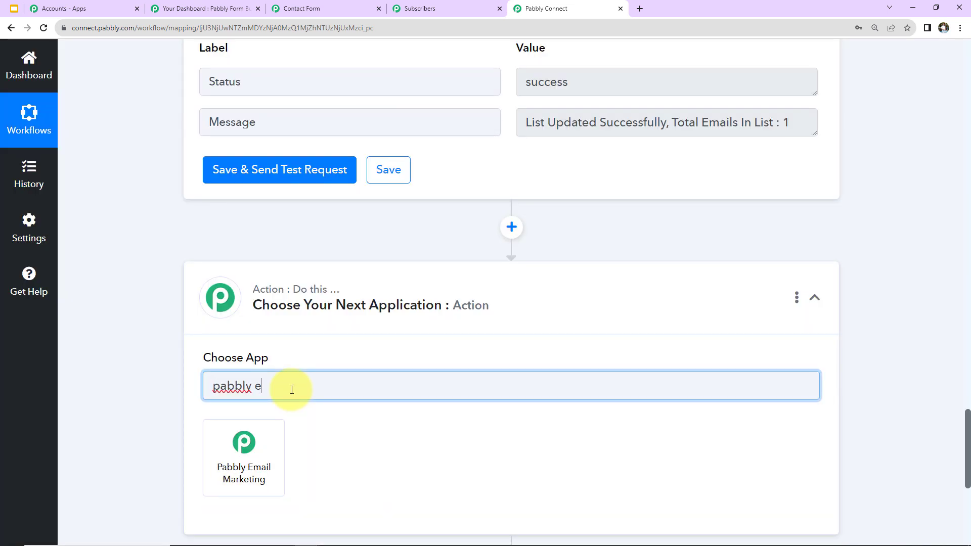
left_click(259, 449)
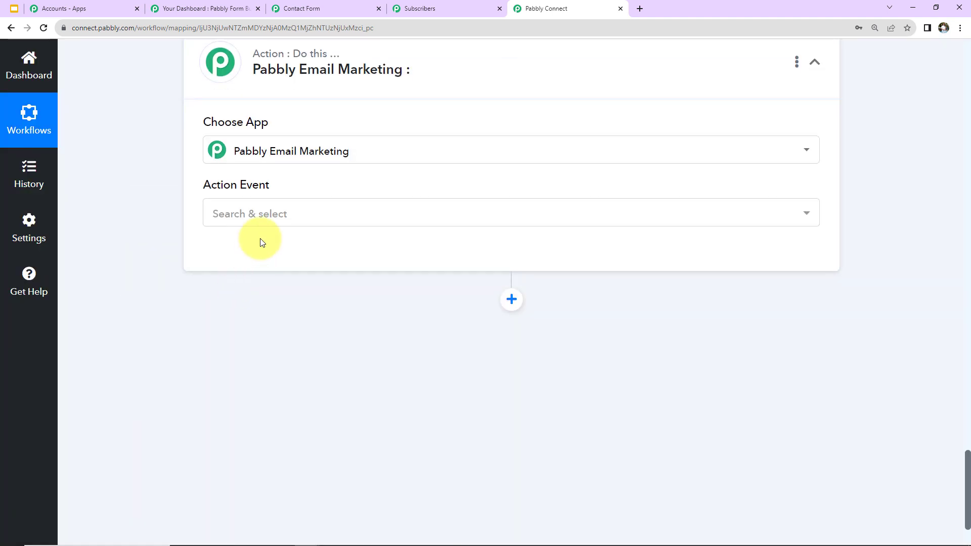
left_click(277, 223)
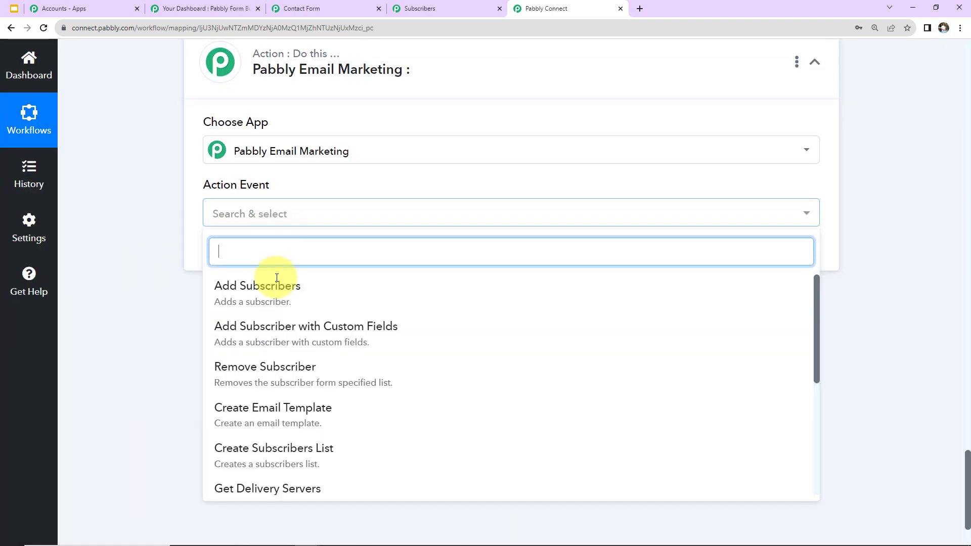
scroll(262, 328, "down", 5)
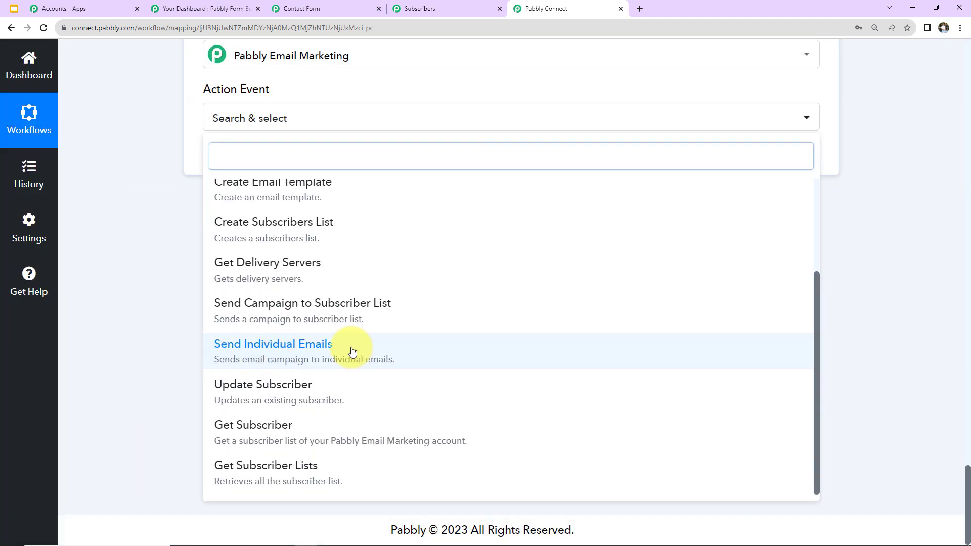
left_click(354, 354)
- Connect the step using the existing Email Marketing account connection and save it
scroll(344, 339, "up", 1)
scroll(341, 335, "up", 1)
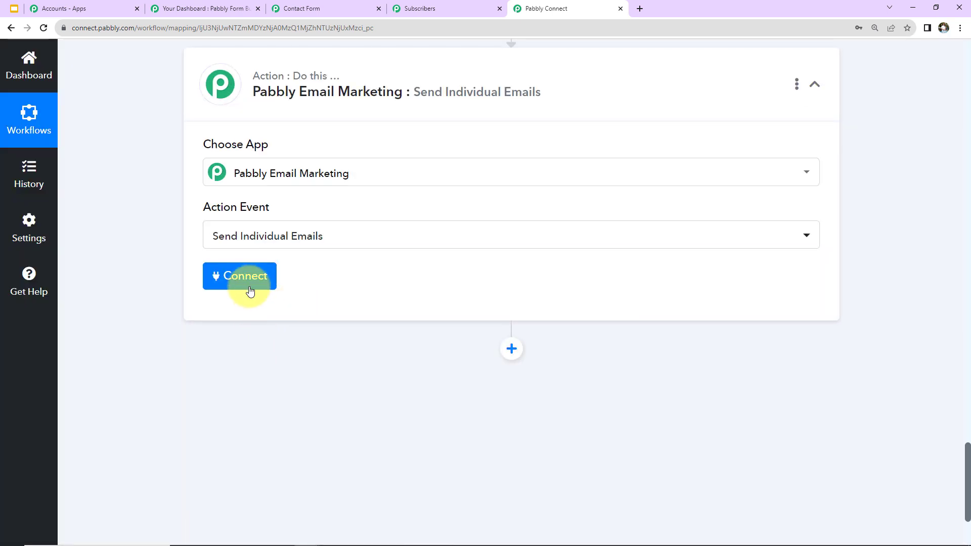
left_click(248, 278)
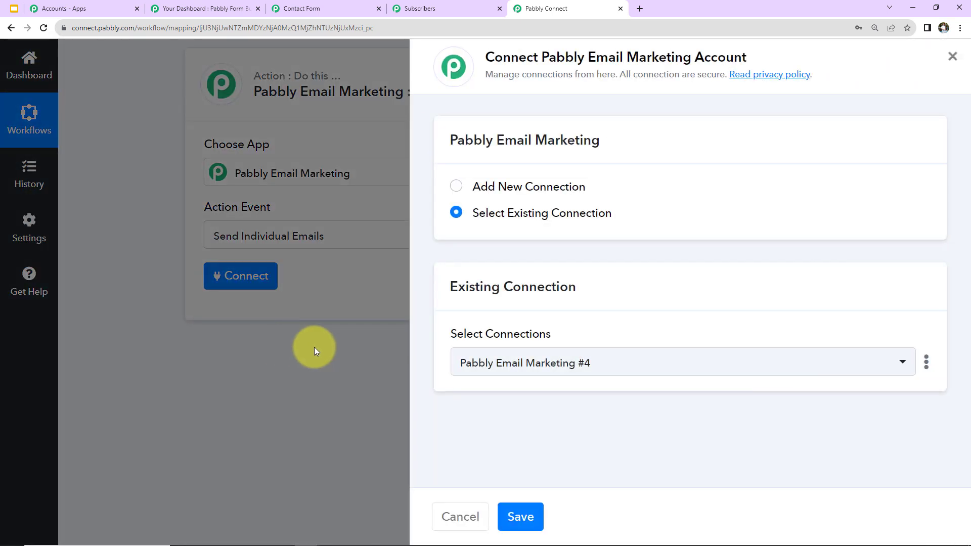
left_click(520, 516)
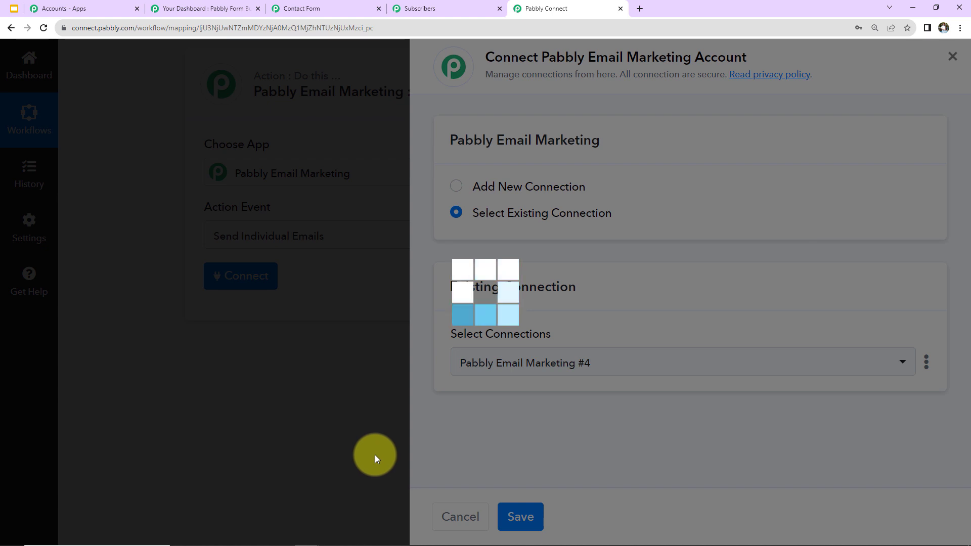
scroll(469, 341, "down", 5)
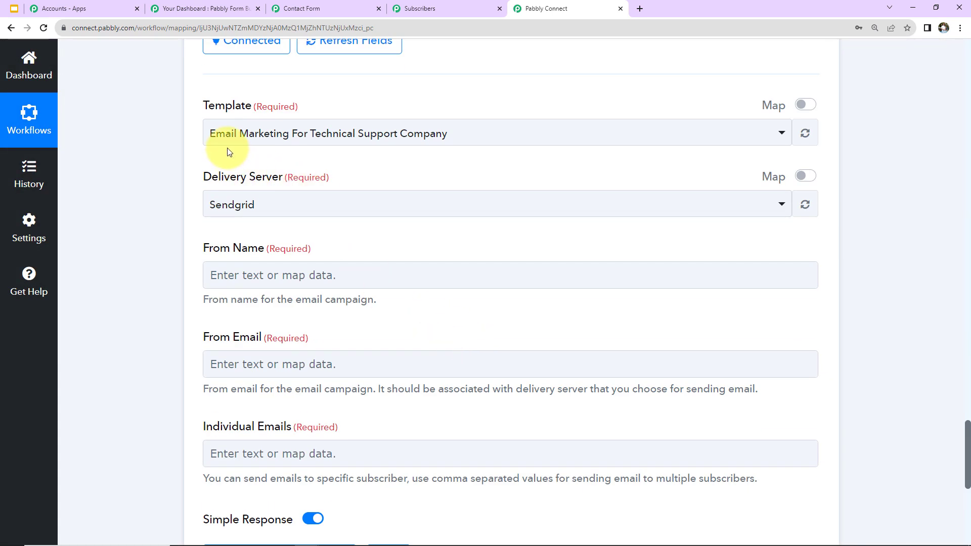
left_click(409, 12)
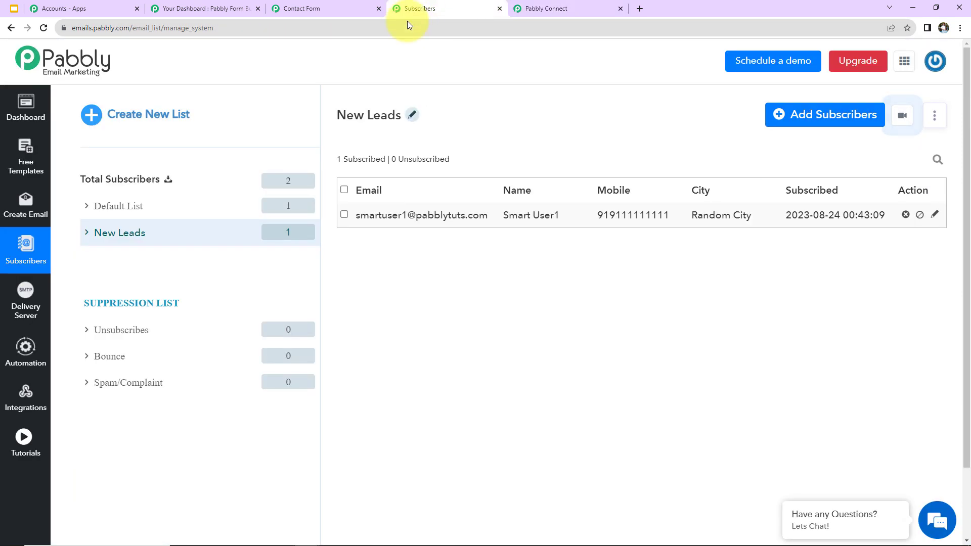
- Review the Email Campaigns and select the Email Marketing For Technical Support Company template
left_click(23, 123)
scroll(329, 368, "down", 5)
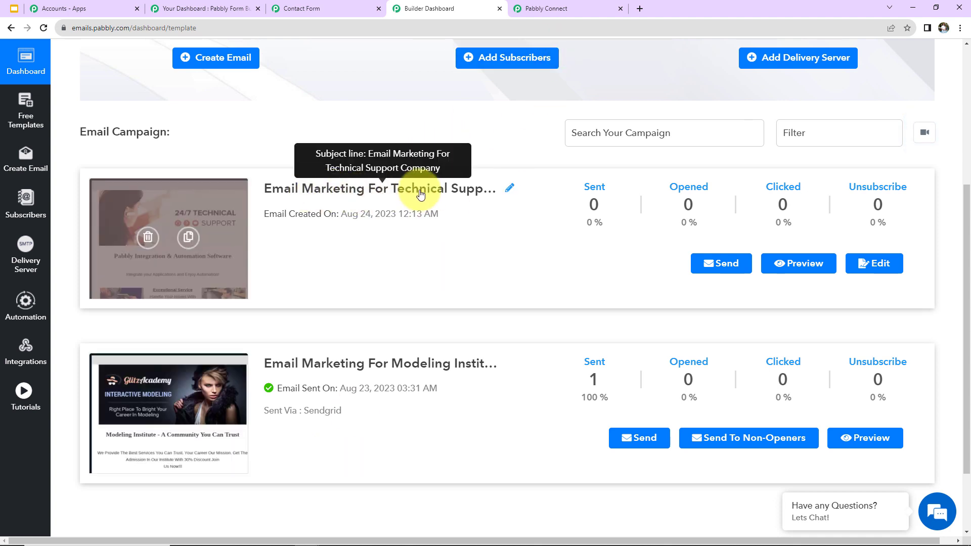
left_click(548, 8)
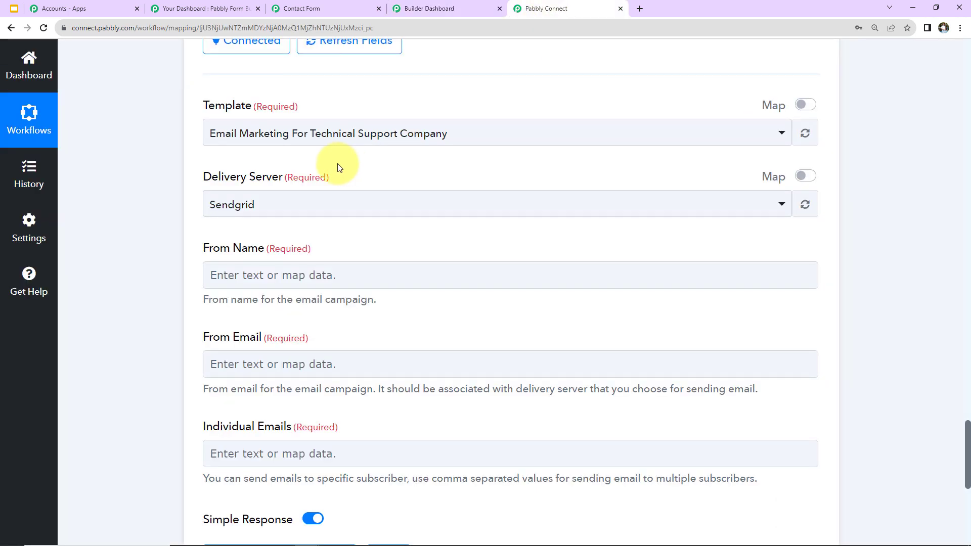
left_click(313, 145)
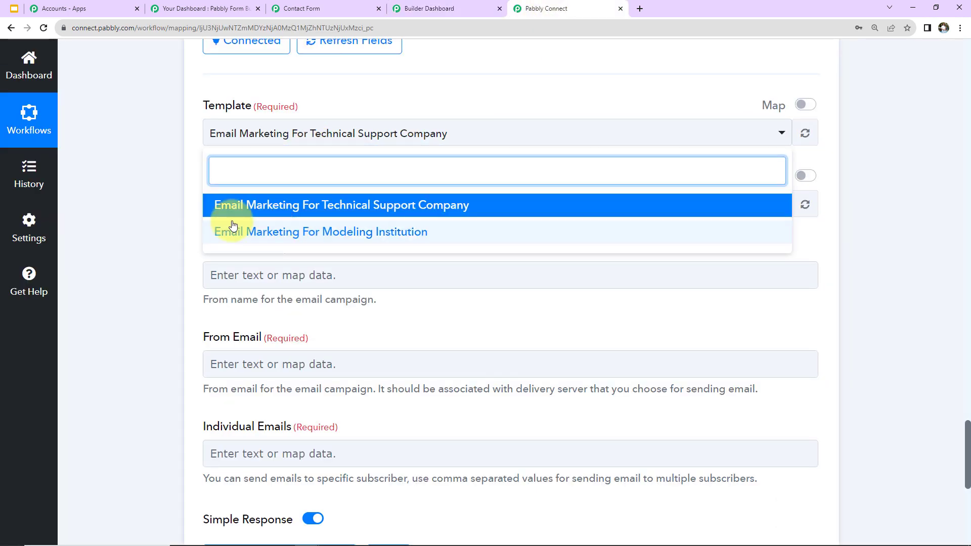
left_click(169, 199)
scroll(212, 228, "up", 2)
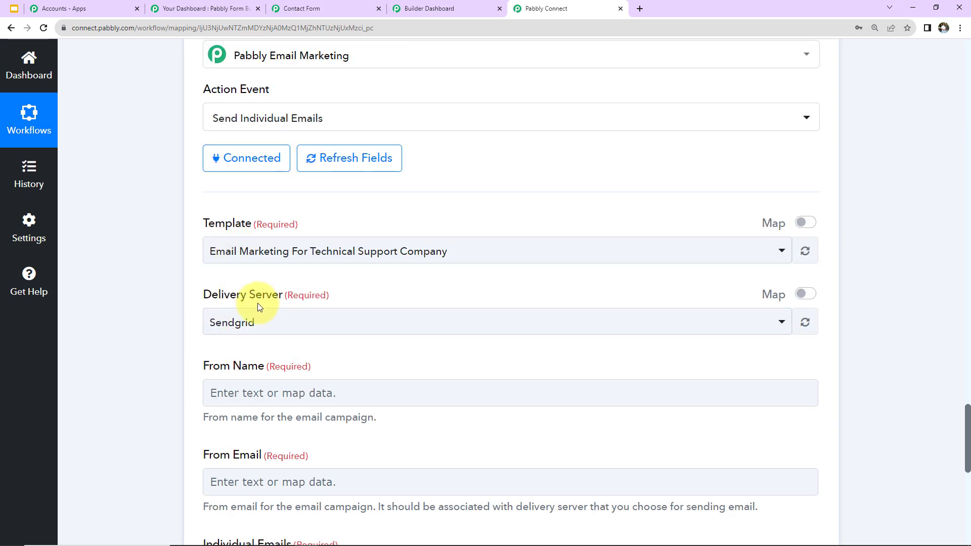
- Check the Sendgrid delivery server in Email Marketing, then return to the send-email settings
left_click(429, 8)
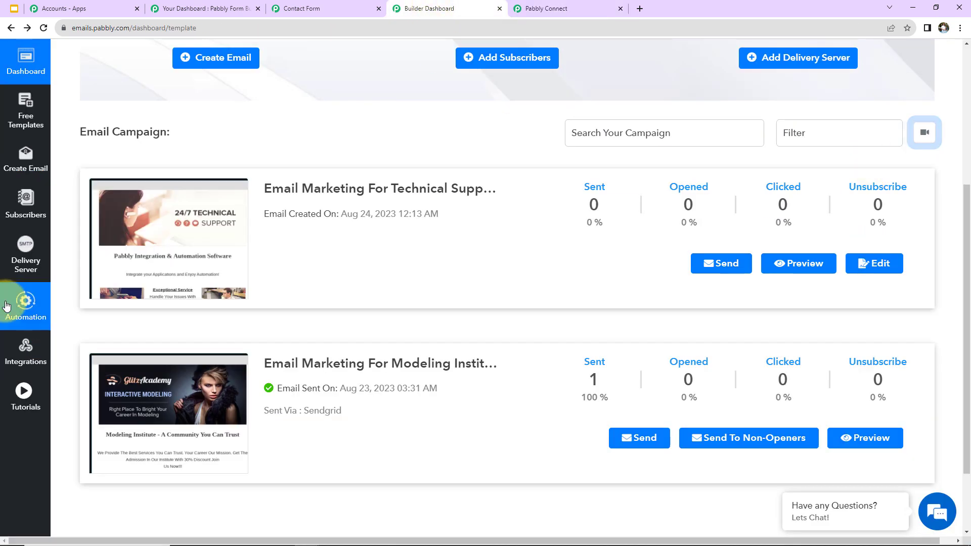
left_click(24, 255)
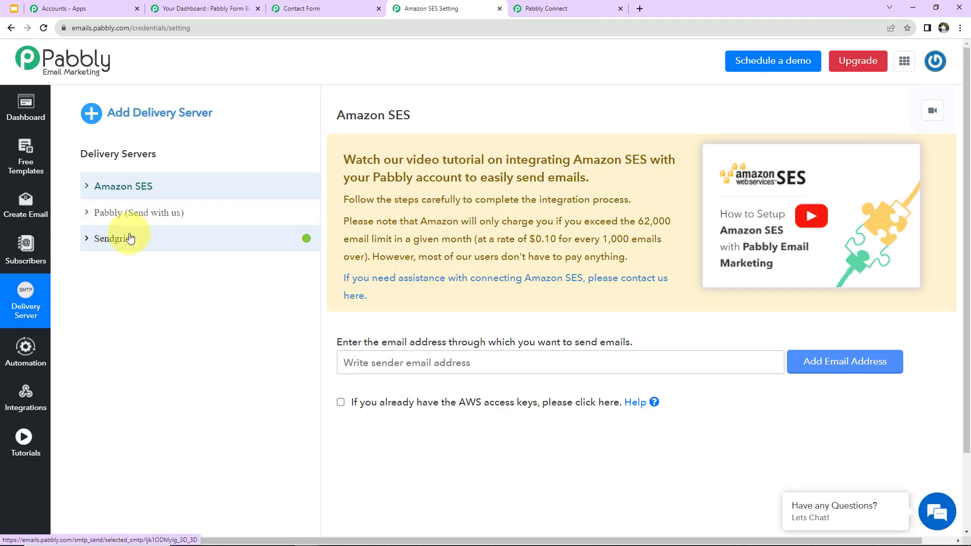
left_click(529, 4)
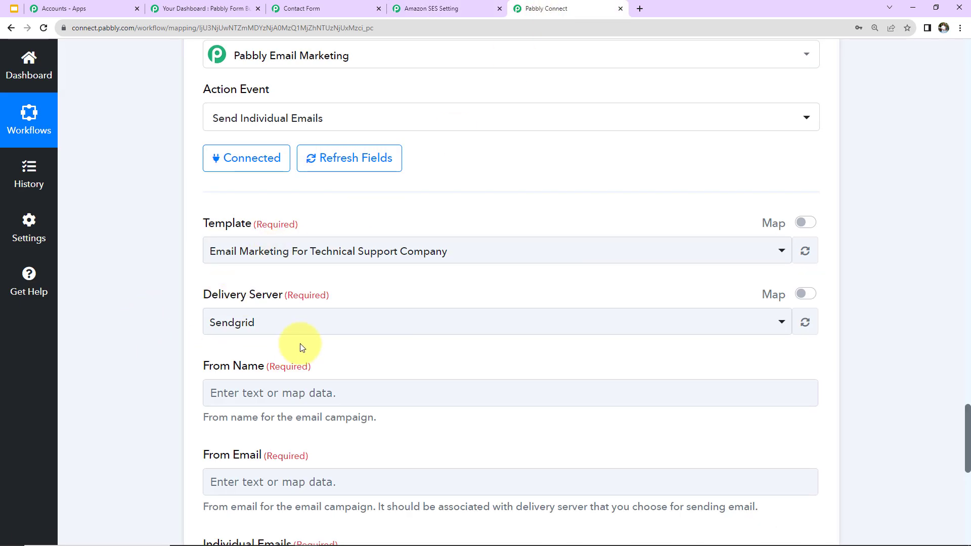
- Set the sender name to Pabbly Connect and enter the sender email address
scroll(314, 303, "down", 5)
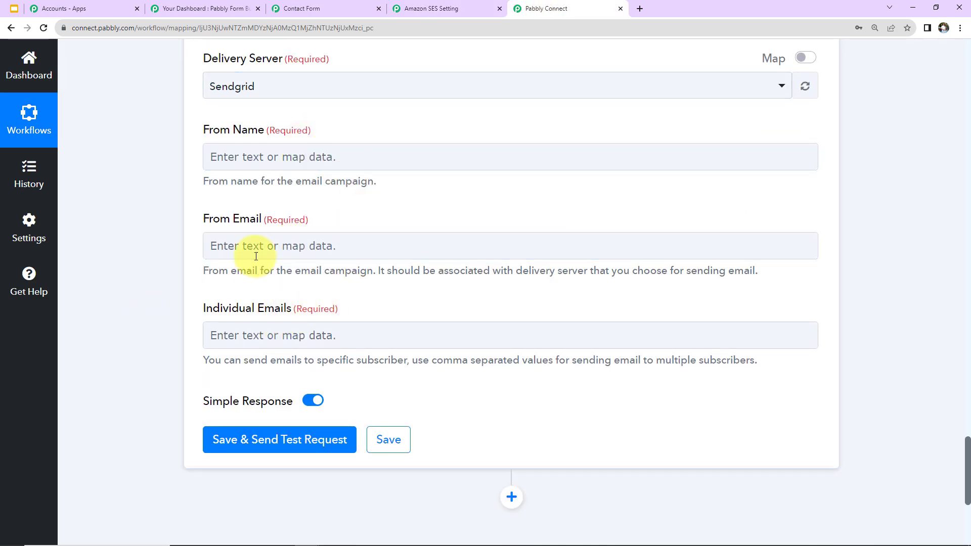
left_click(252, 155)
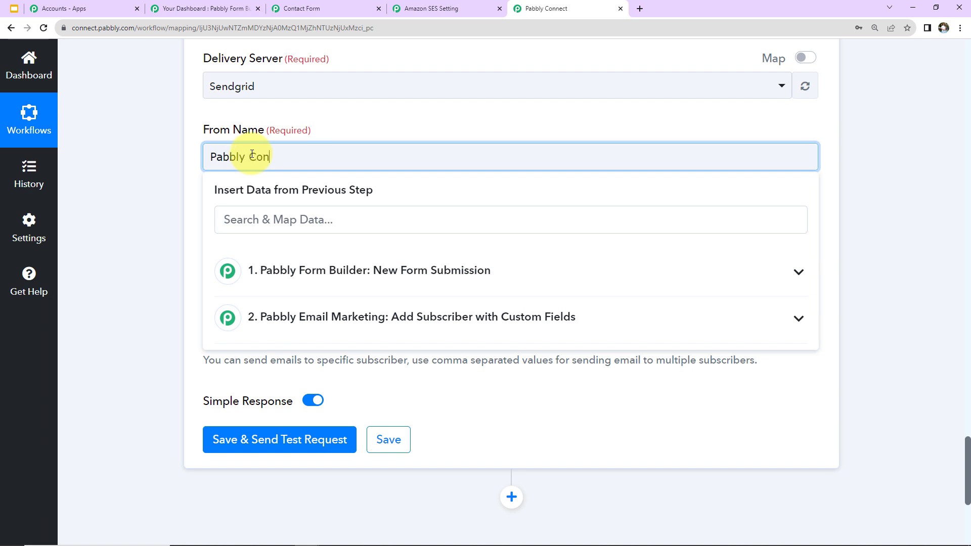
left_click(171, 211)
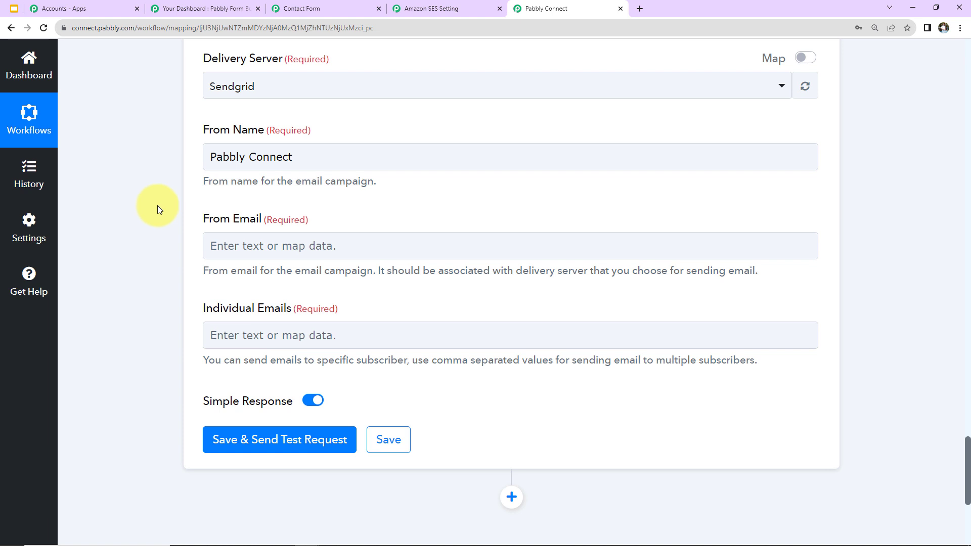
left_click(243, 246)
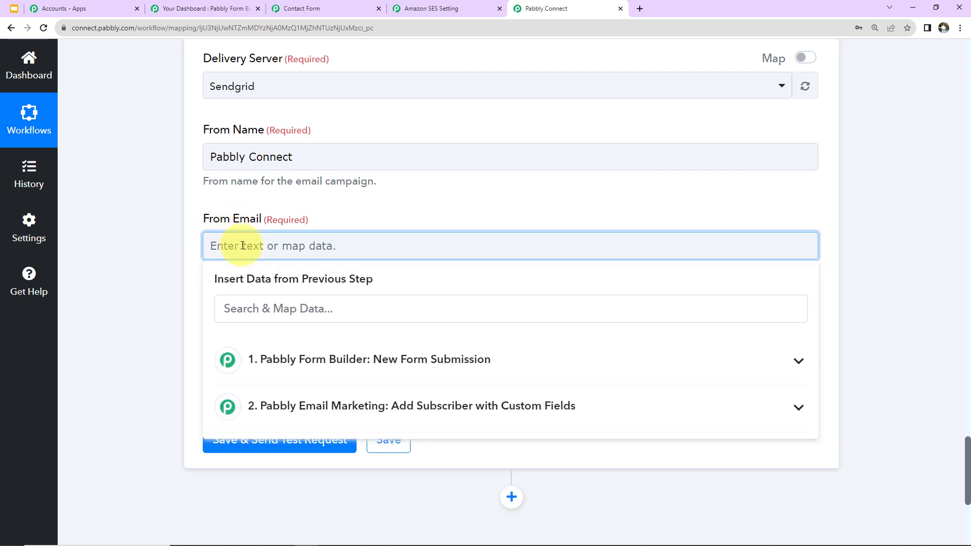
left_click(136, 218)
scroll(177, 220, "down", 2)
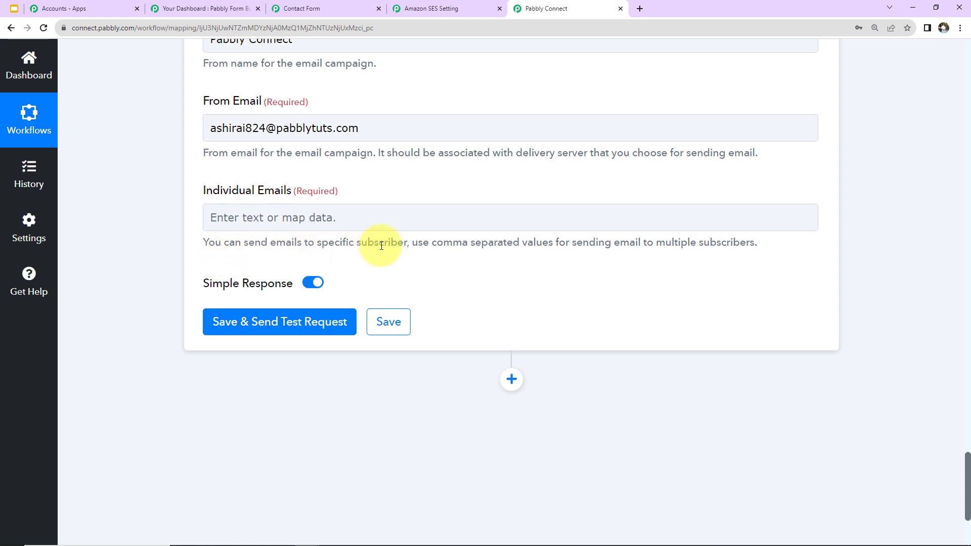
- Map the form's Email (5) into Individual Emails, then save and send a test email
left_click(324, 229)
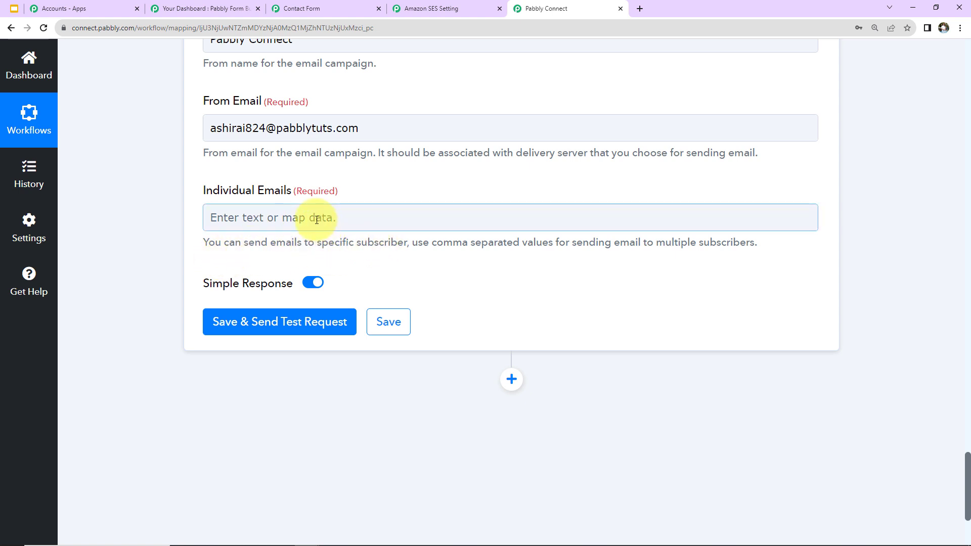
left_click(316, 220)
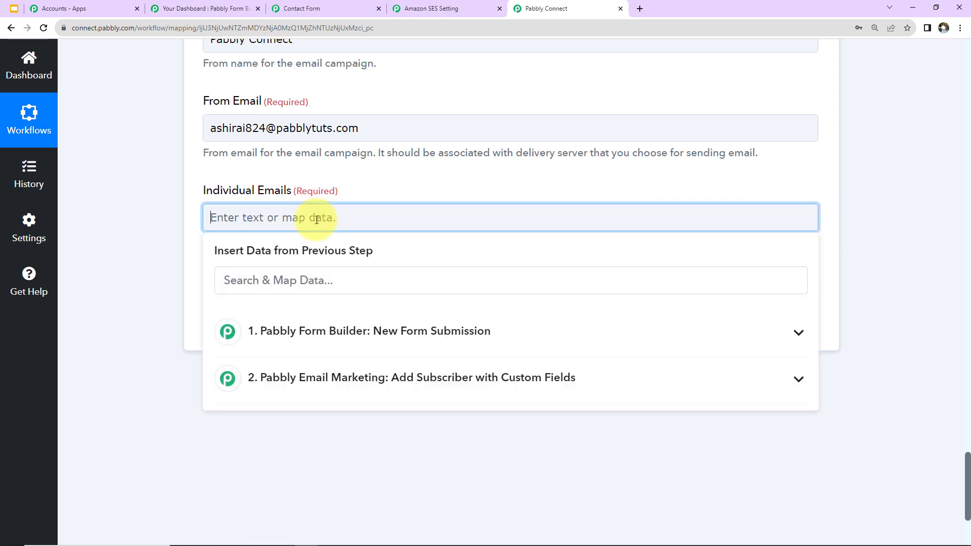
left_click(290, 336)
scroll(286, 385, "down", 4)
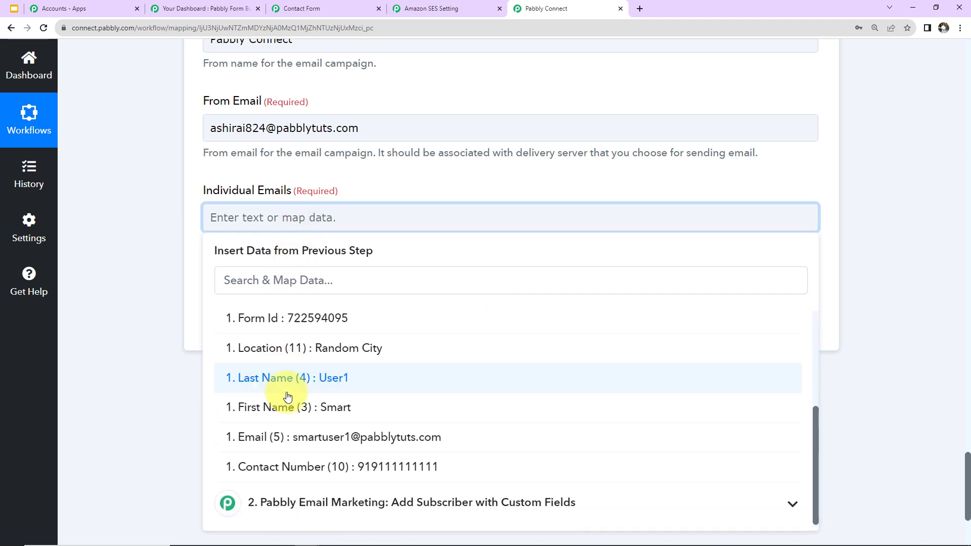
left_click(279, 434)
left_click(156, 354)
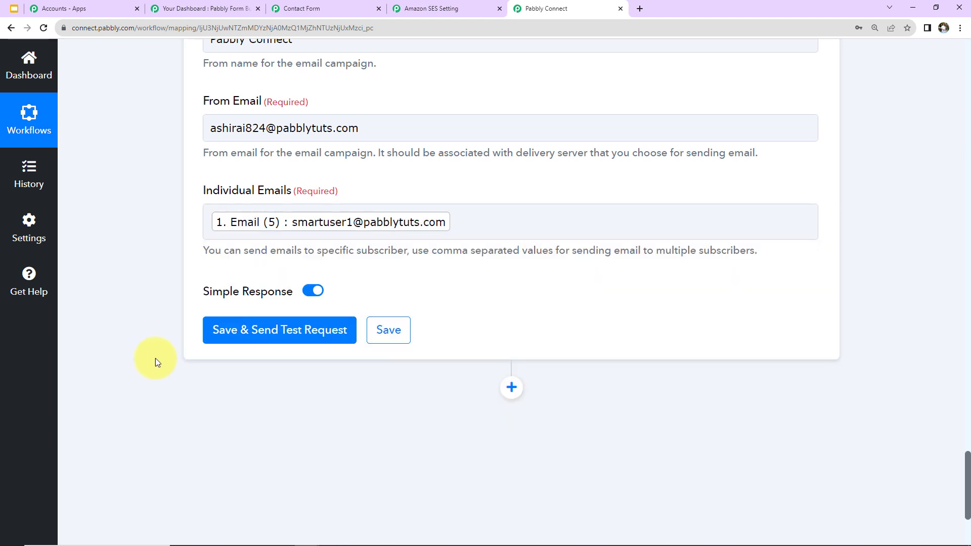
left_click(225, 332)
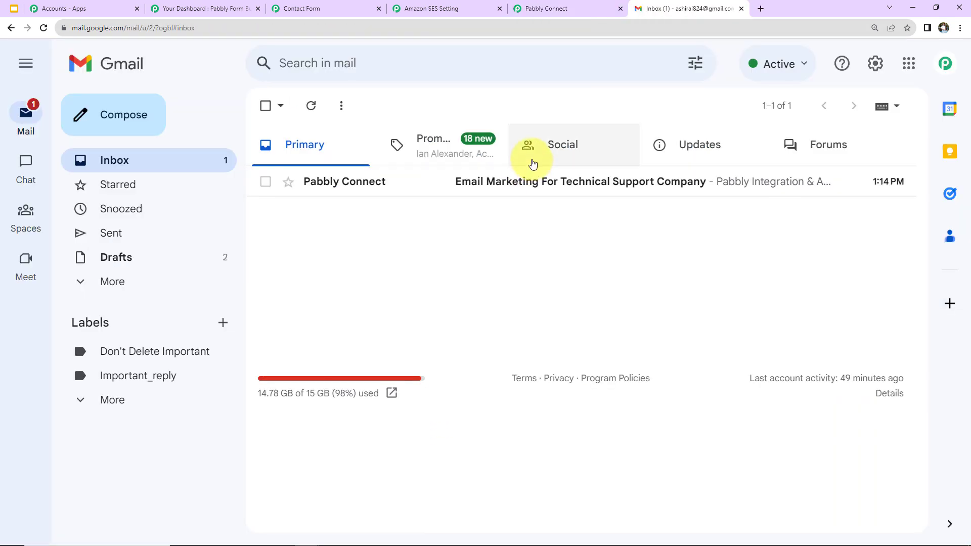
- Open the Email Marketing For Technical Support Company email in Gmail and scroll through its template
left_click(529, 188)
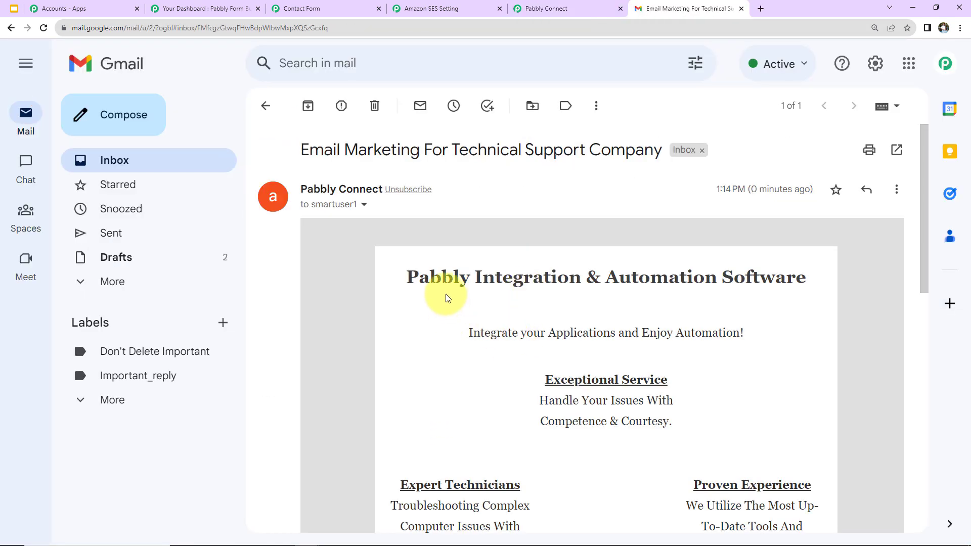
scroll(747, 308, "down", 5)
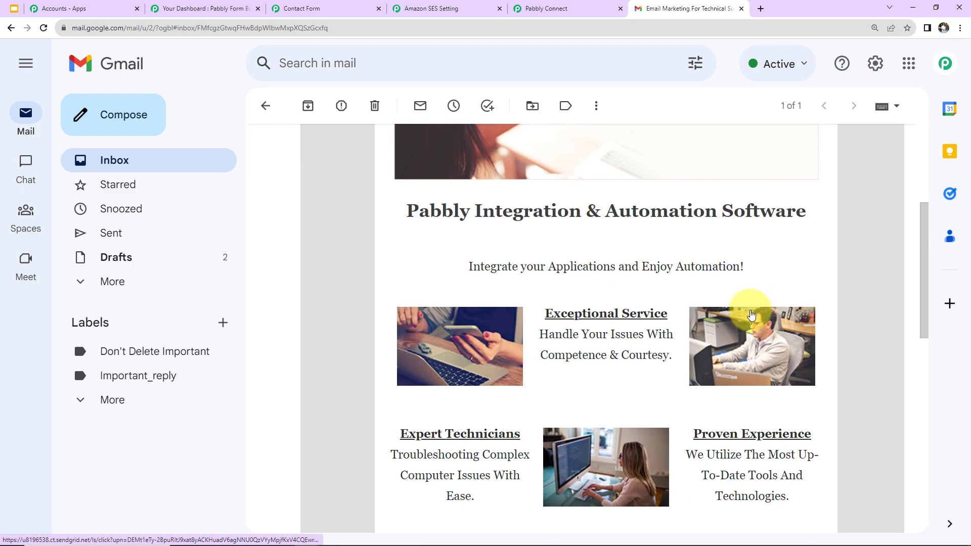
scroll(750, 317, "down", 9)
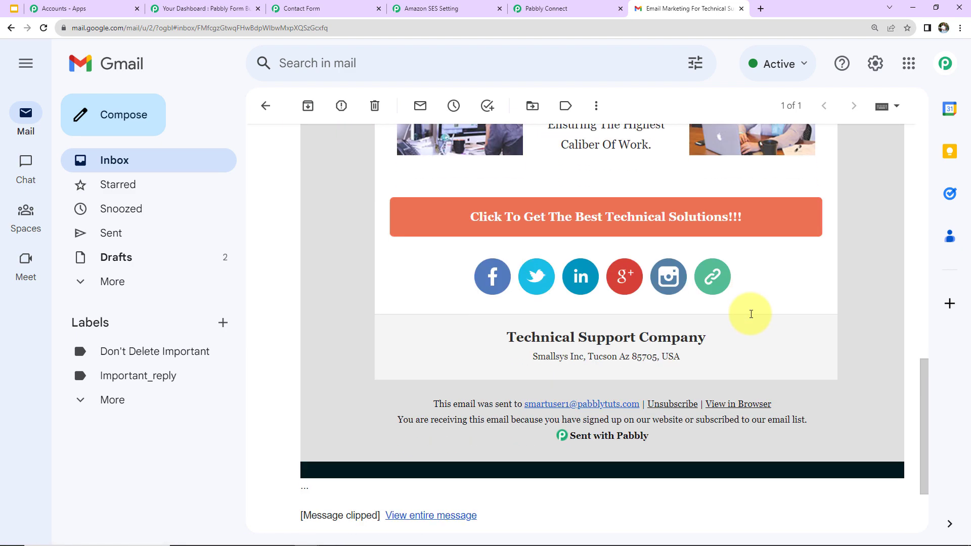
scroll(751, 317, "up", 12)
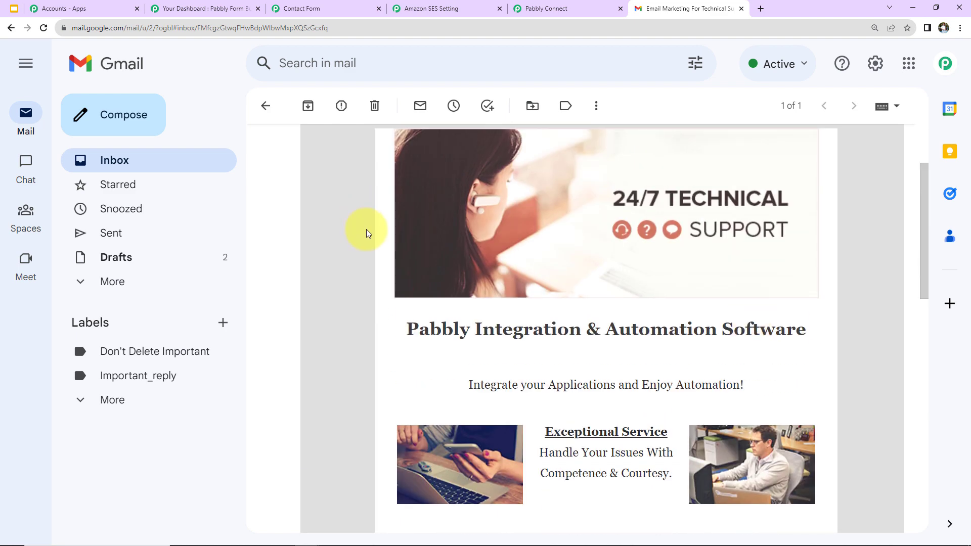
left_click(195, 10)
- Open the Contact Form share page and autofill the saved test contact, replacing the phone's leading 0 with 91
scroll(282, 346, "down", 3)
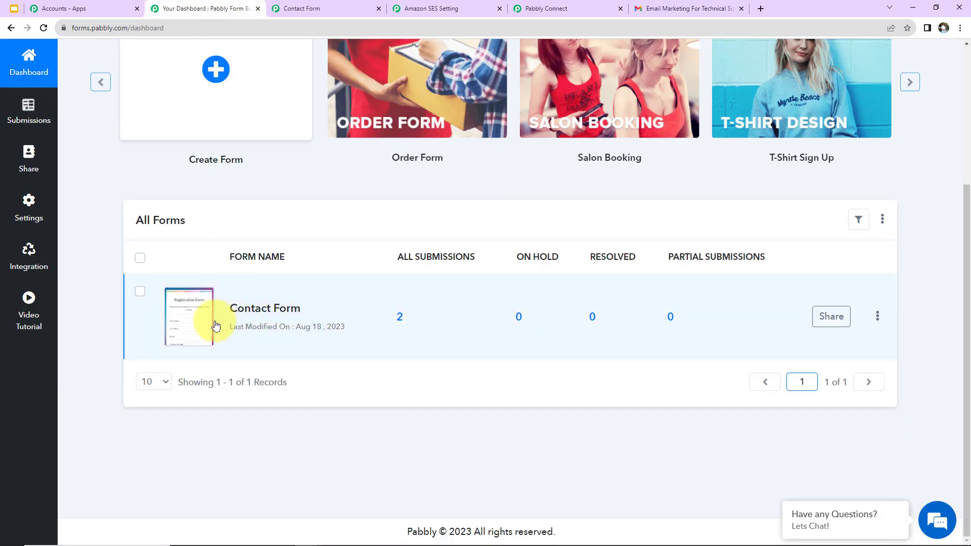
left_click(190, 321)
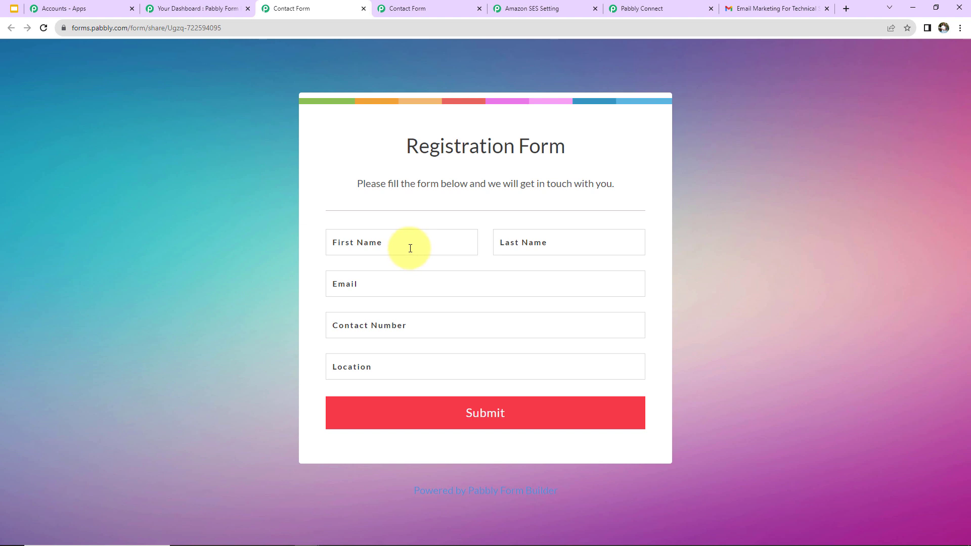
left_click(410, 248)
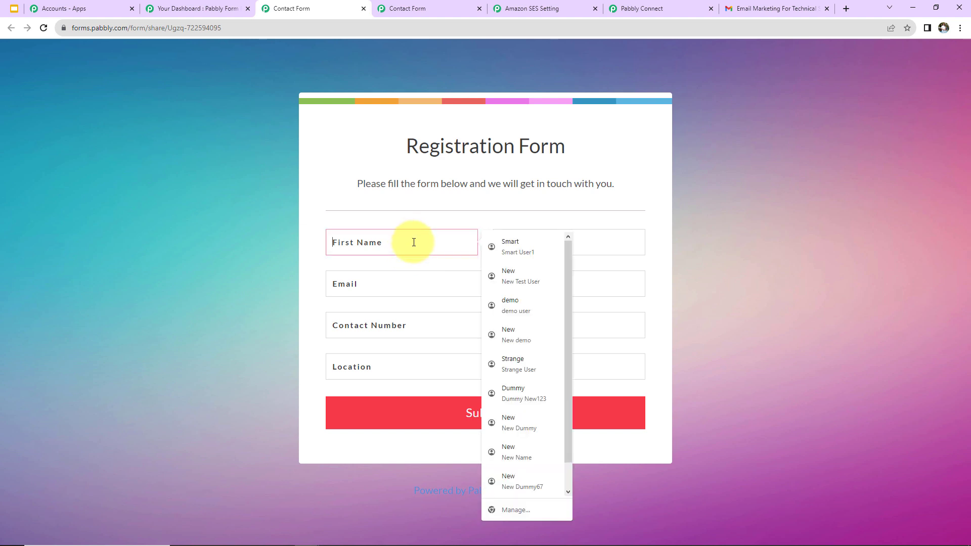
left_click(508, 389)
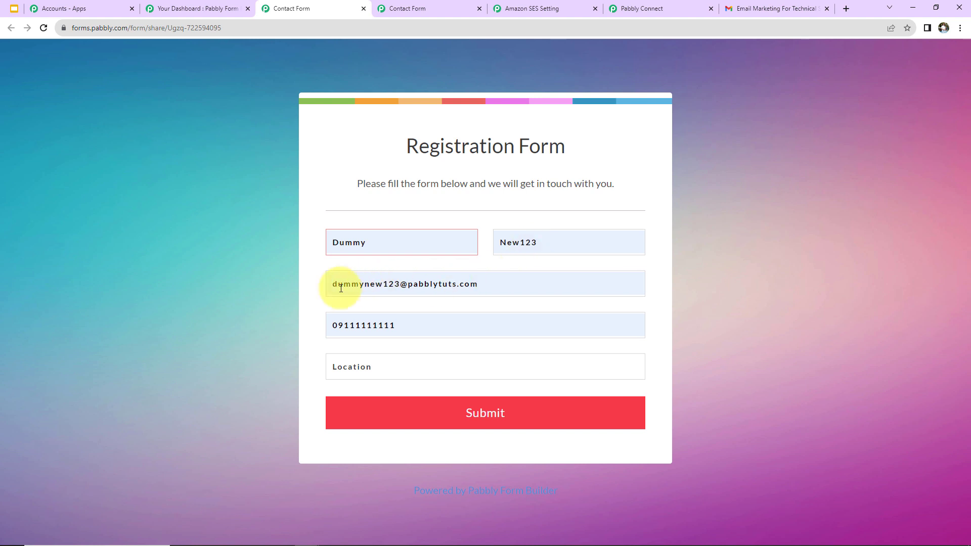
left_click(336, 327)
key("BackSpace")
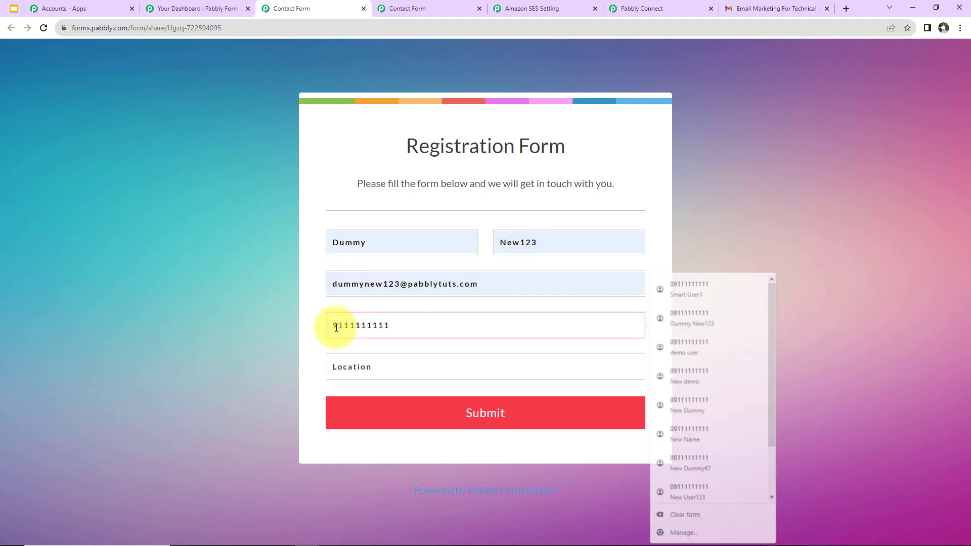
type("91")
- Set the Location to Random City and submit the registration form
left_click(354, 368)
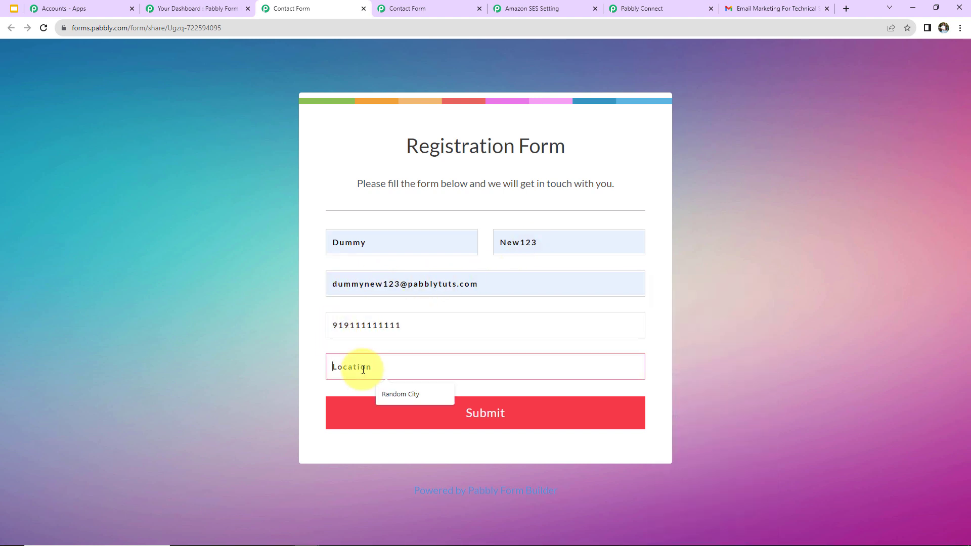
left_click(403, 402)
left_click(398, 417)
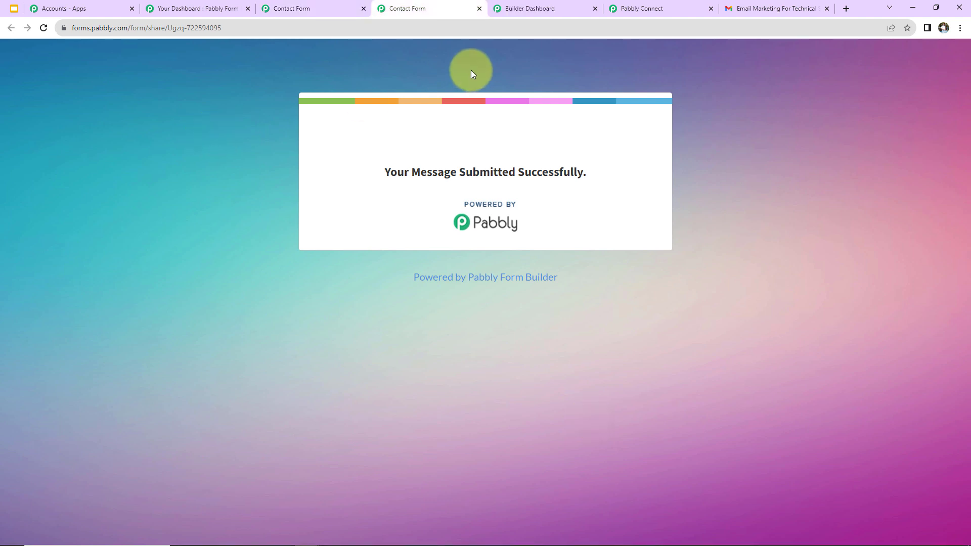
left_click(520, 9)
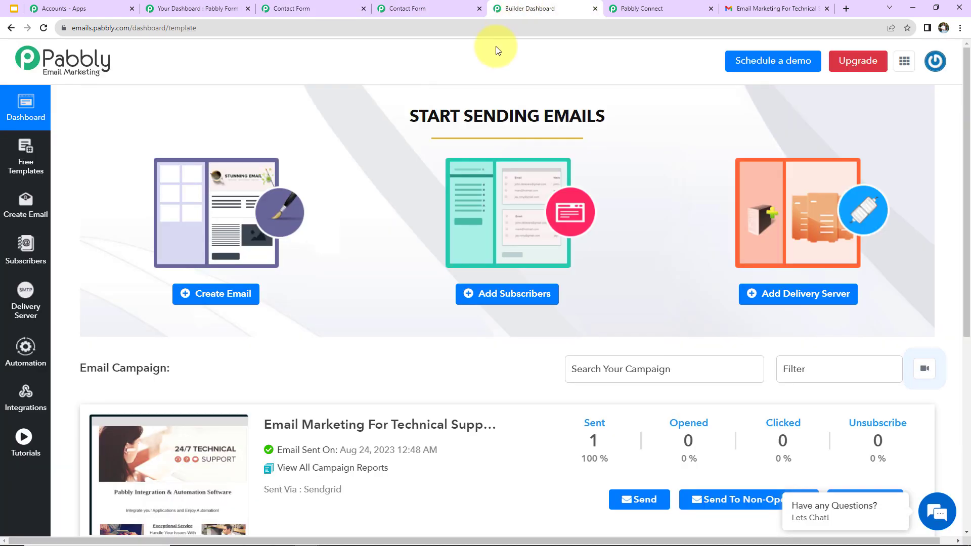
- Check that the New Leads list shows two subscribers including the new contact, then return to the Gmail inbox
left_click(26, 272)
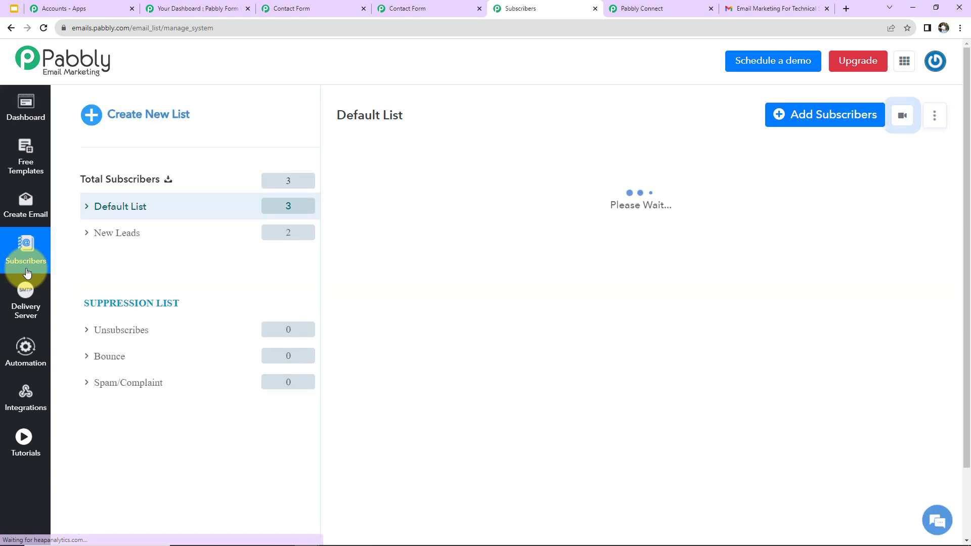
left_click(115, 234)
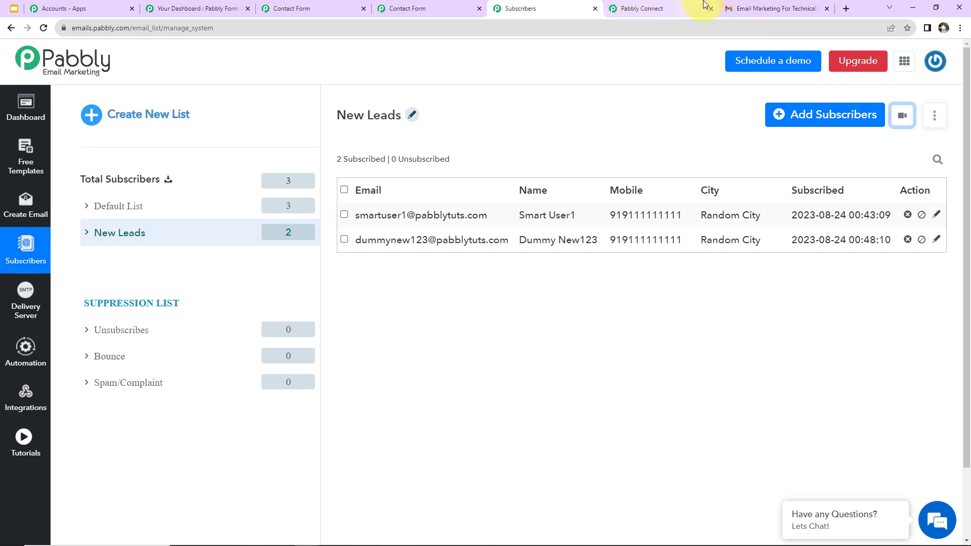
left_click(756, 8)
left_click(120, 162)
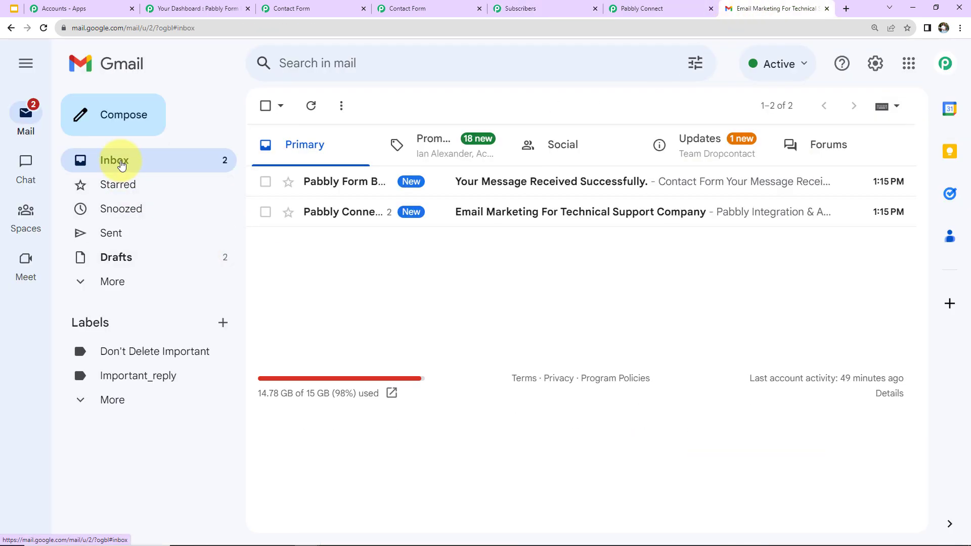
- Open and read the new 'Email Marketing For Technical Support Company' email sent to the second test contact
left_click(480, 220)
scroll(617, 268, "down", 1)
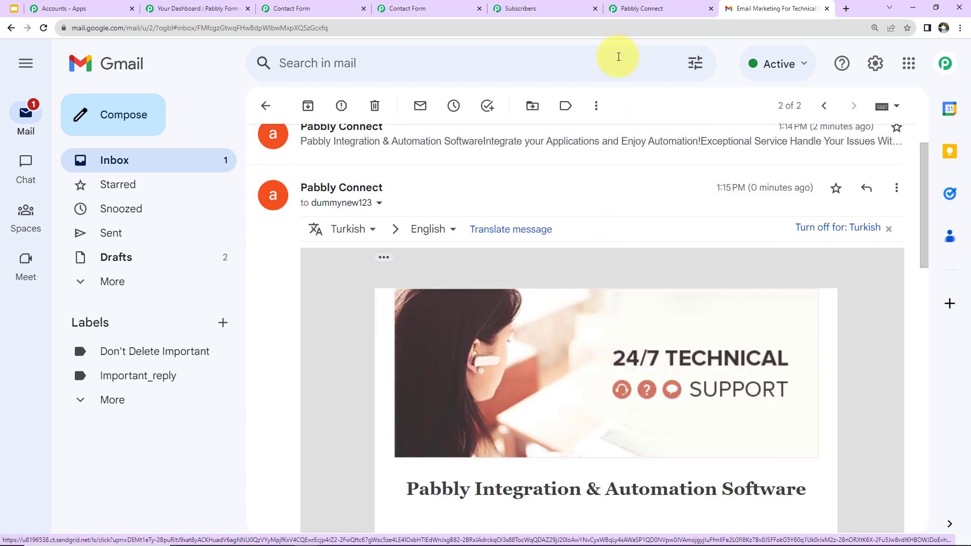
left_click(640, 10)
- Collapse the Form Builder trigger, Add Subscriber with Custom Fields, and Send Individual Emails steps
scroll(907, 370, "up", 15)
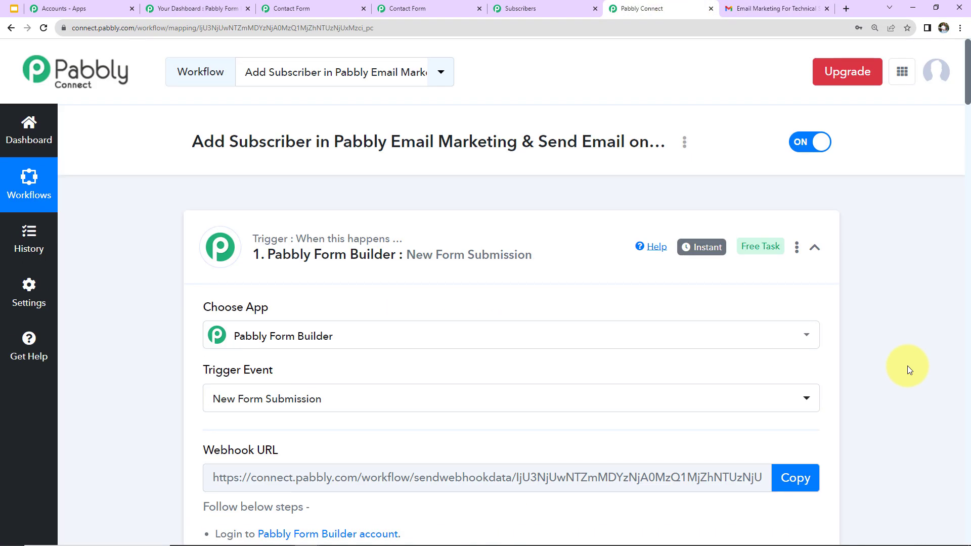
left_click(817, 253)
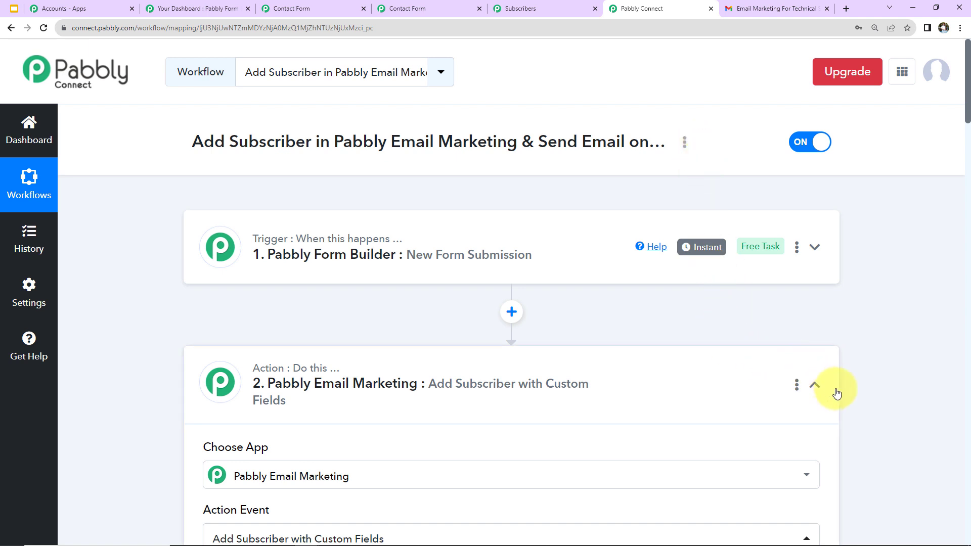
left_click(815, 387)
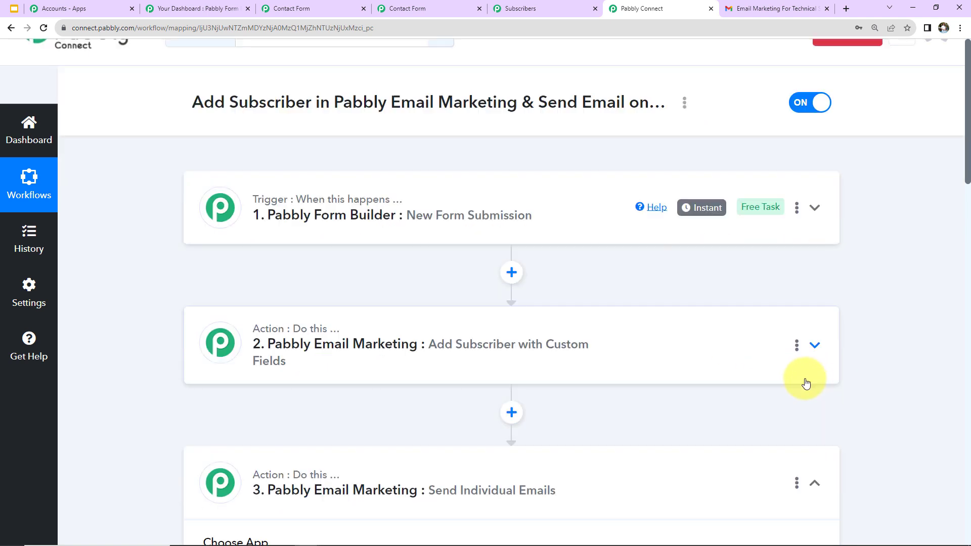
scroll(803, 388, "down", 2)
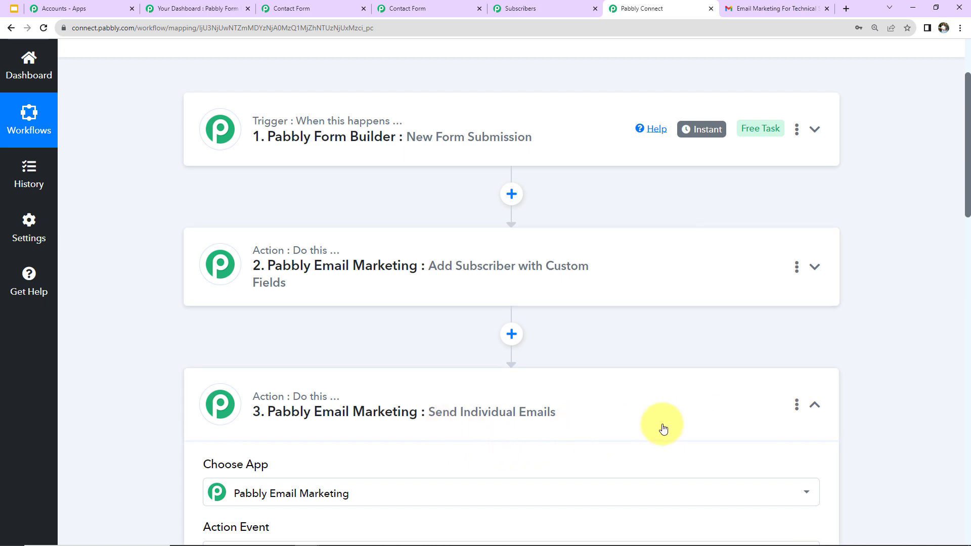
left_click(815, 406)
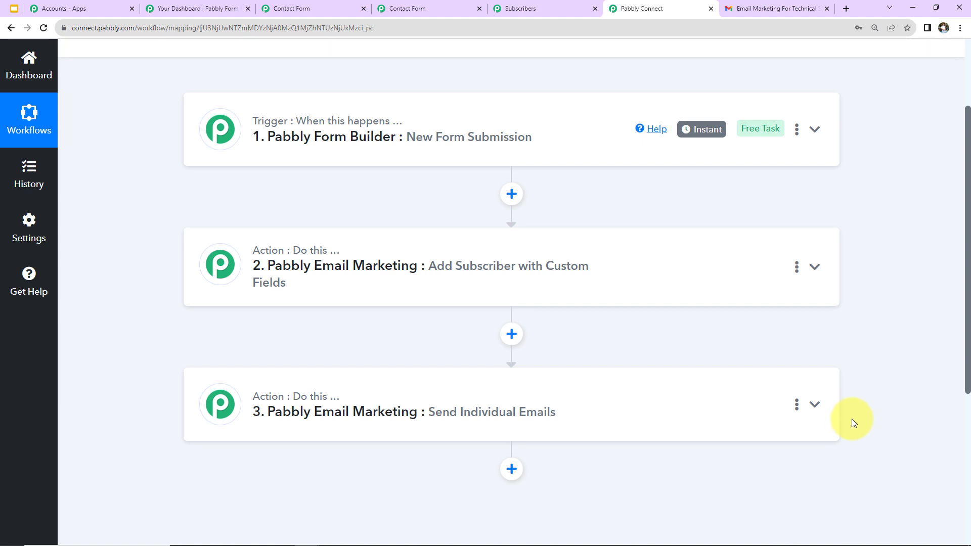
scroll(847, 426, "up", 2)
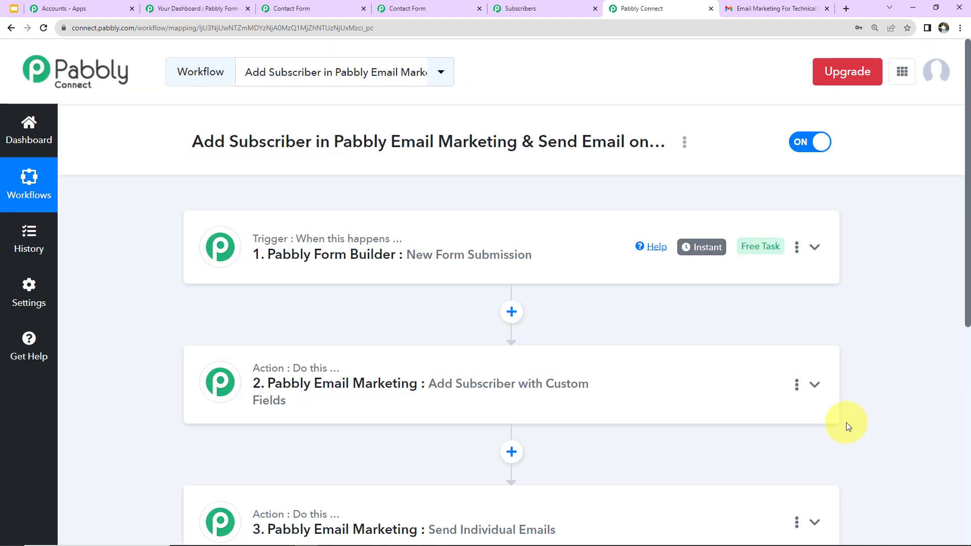